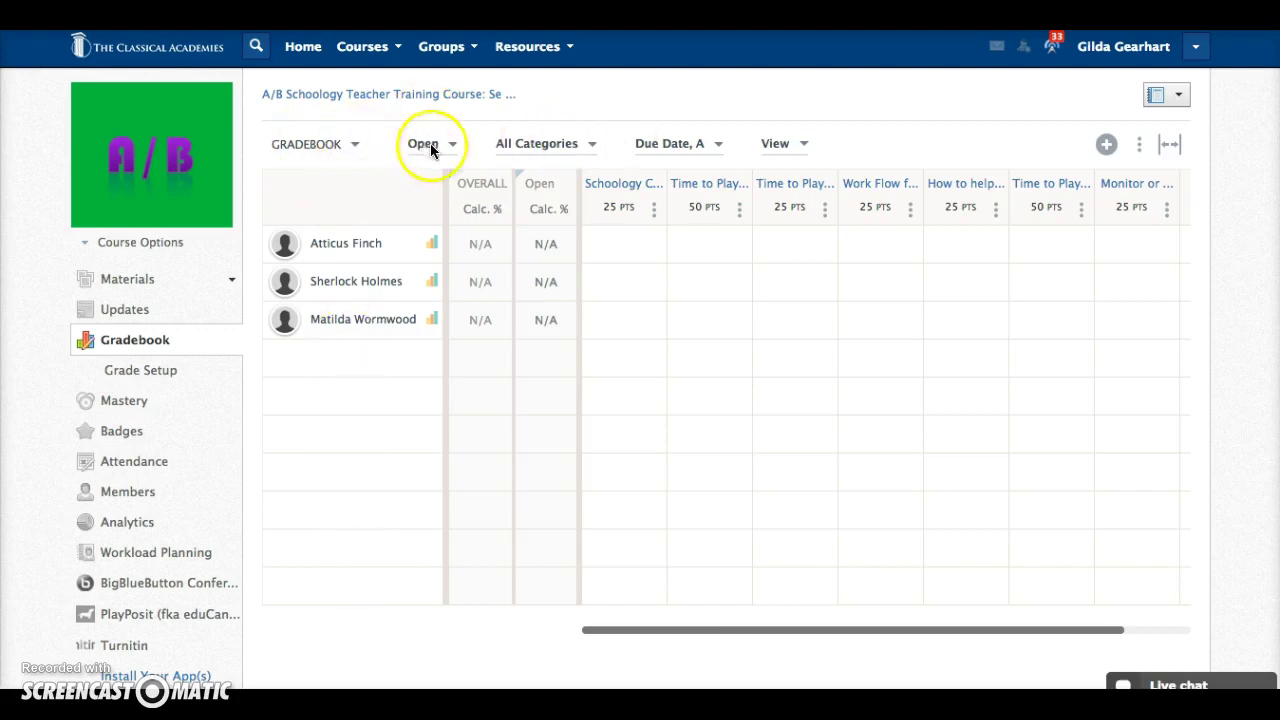
- Review the available gradebook sections and the grading period filter options, including All Grading Periods and Open
{"action": "left_click", "coordinate": [357, 146]}
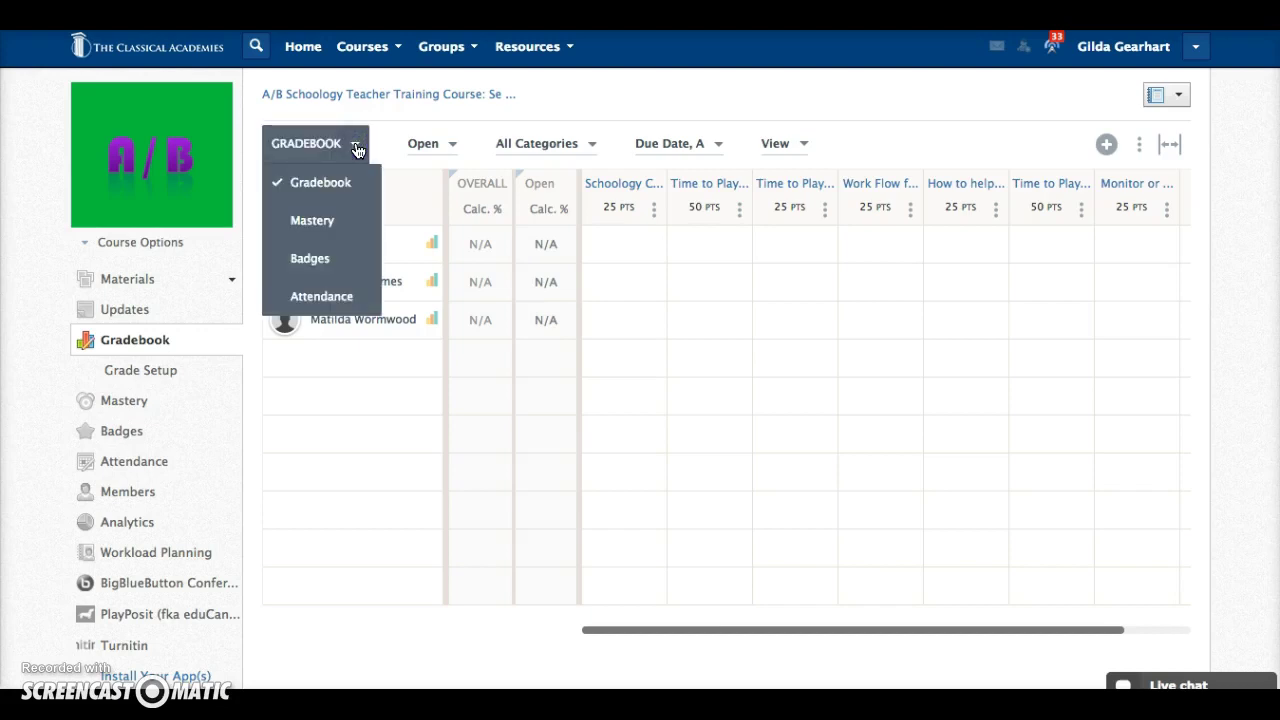
{"action": "left_click", "coordinate": [634, 86]}
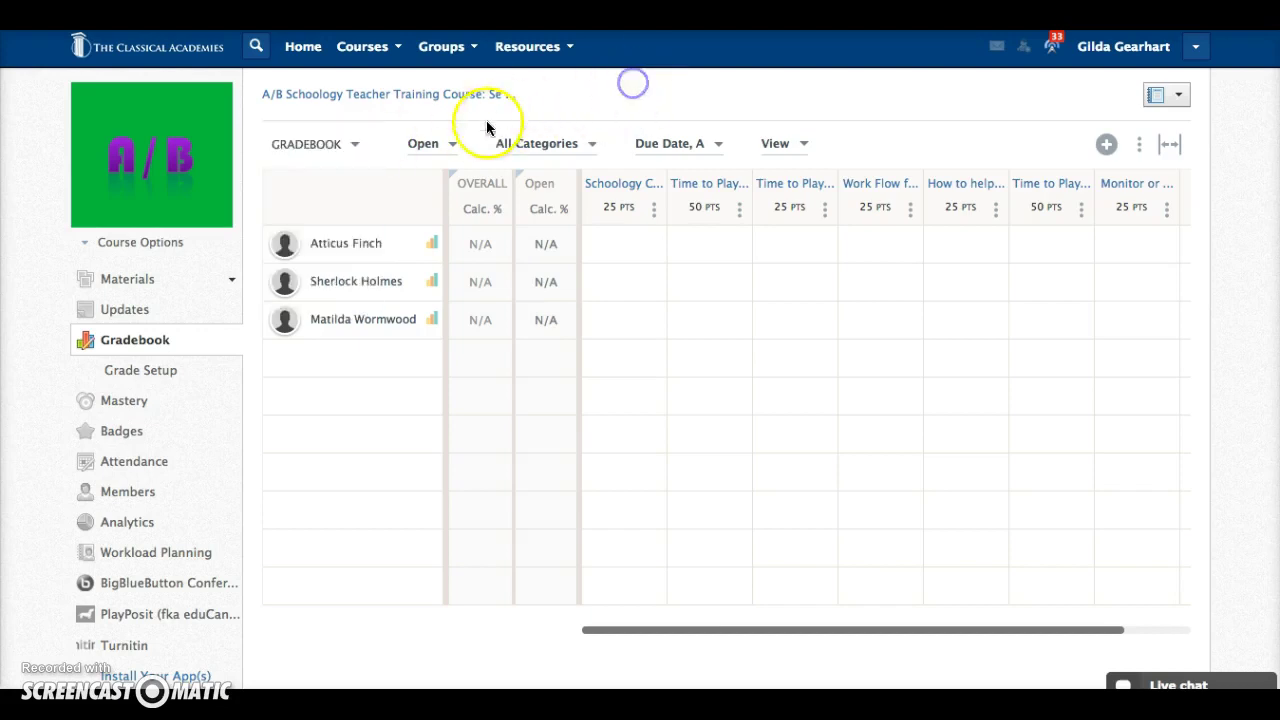
{"action": "left_click", "coordinate": [447, 150]}
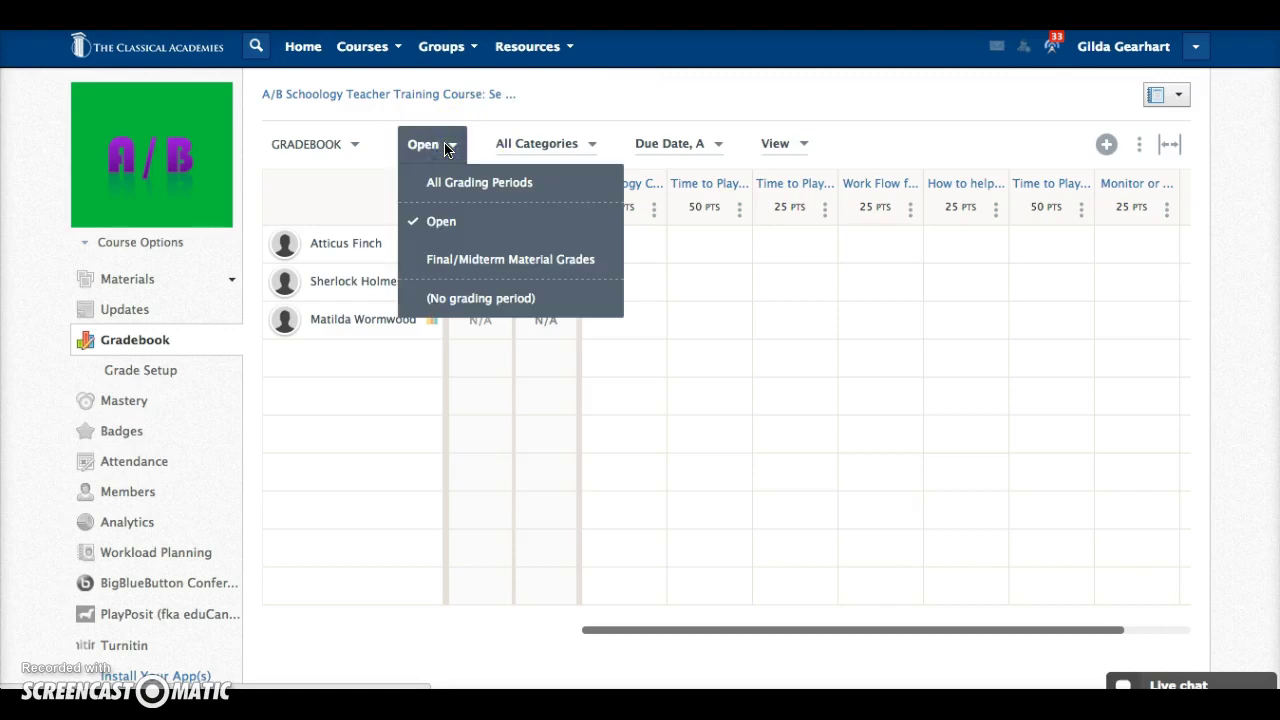
{"action": "left_click", "coordinate": [446, 183]}
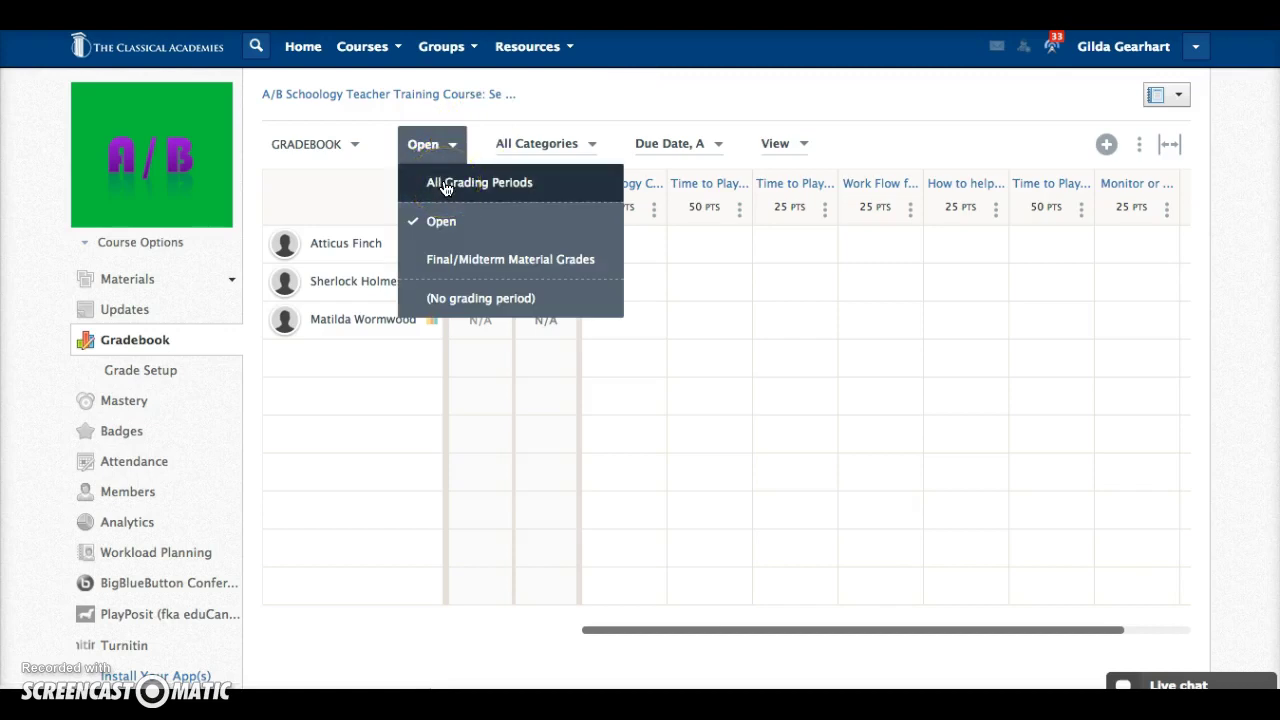
{"action": "left_click", "coordinate": [441, 221]}
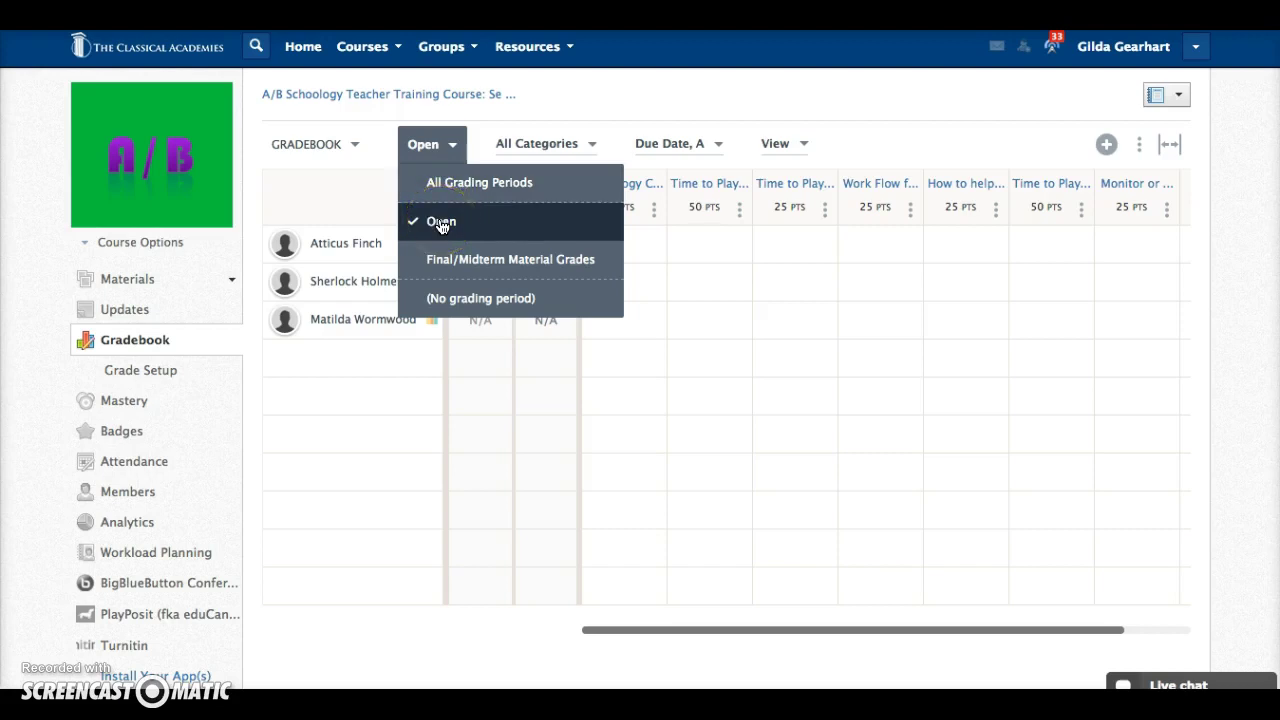
{"action": "left_click", "coordinate": [646, 65]}
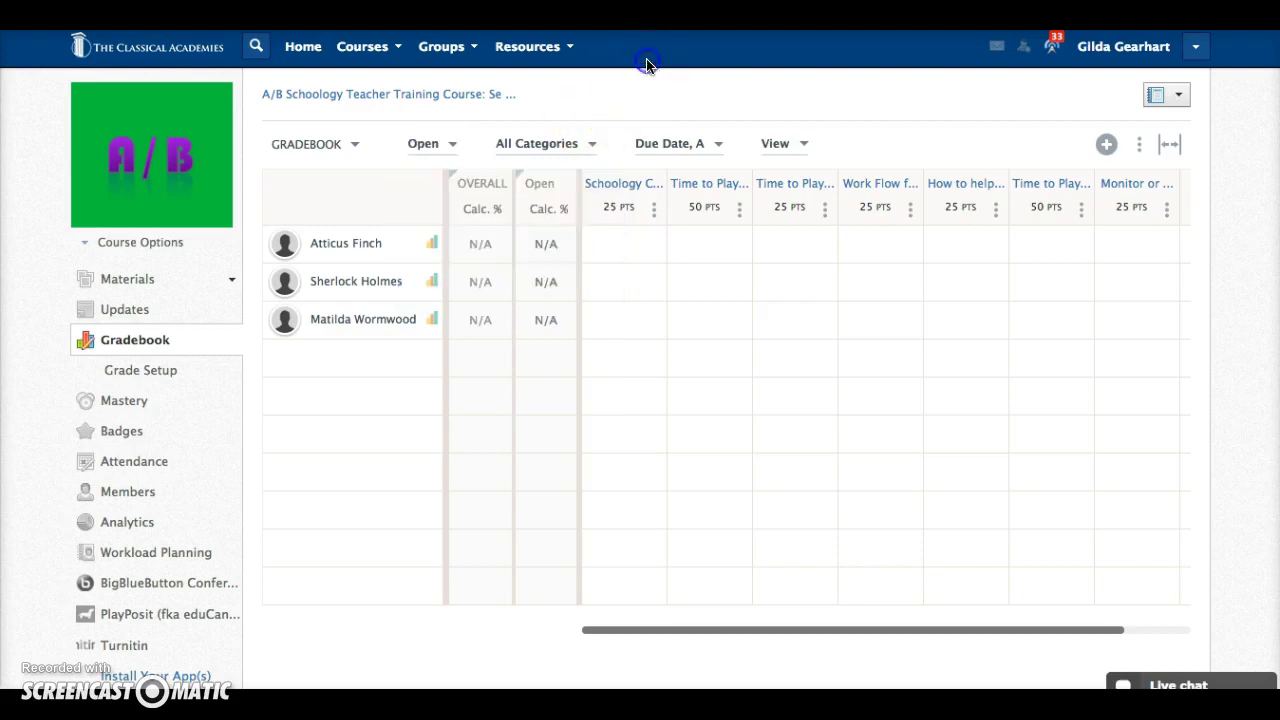
- Review the category filter choices and the sort orders by due date and date created
{"action": "left_click", "coordinate": [592, 149]}
{"action": "left_click", "coordinate": [577, 231]}
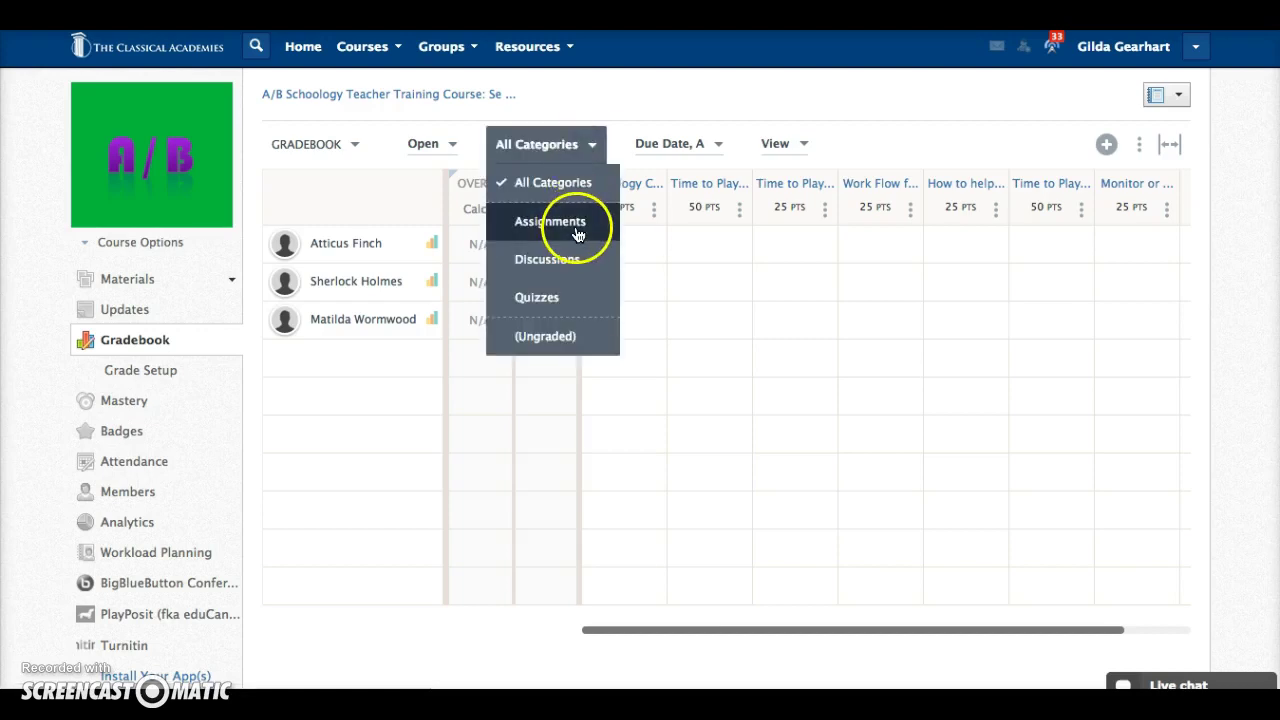
{"action": "left_click", "coordinate": [781, 66]}
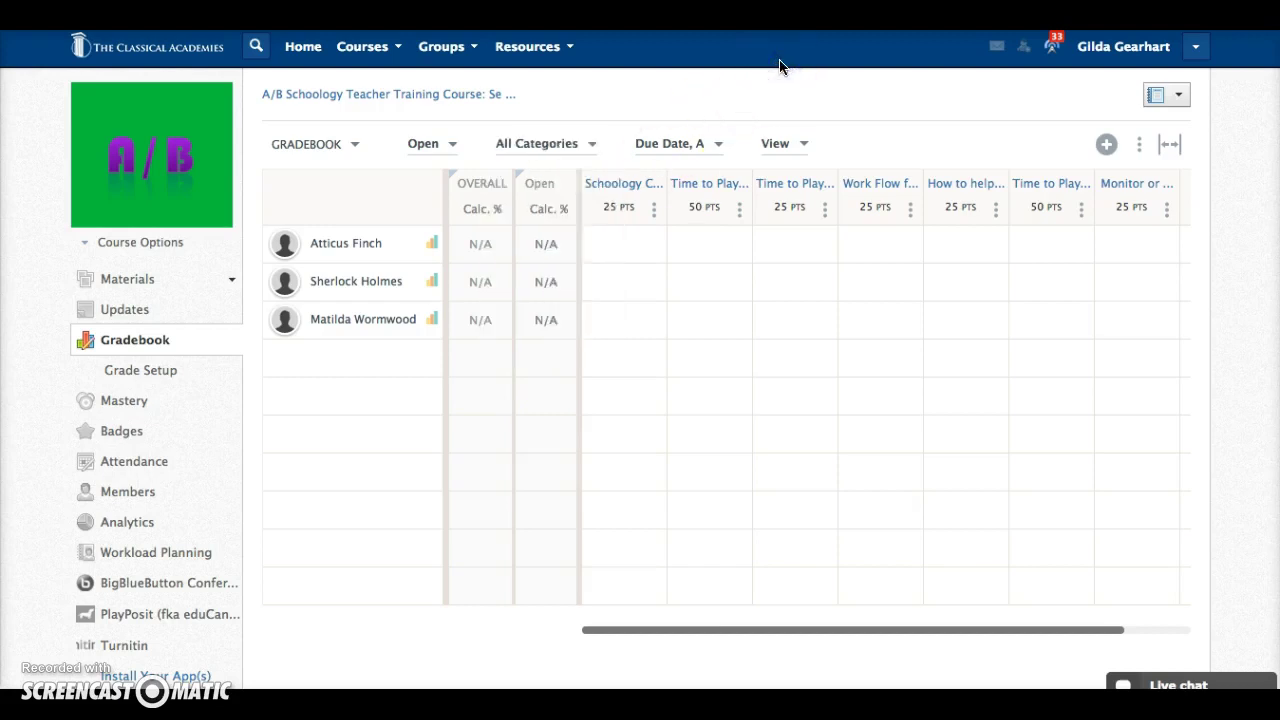
{"action": "left_click", "coordinate": [720, 147]}
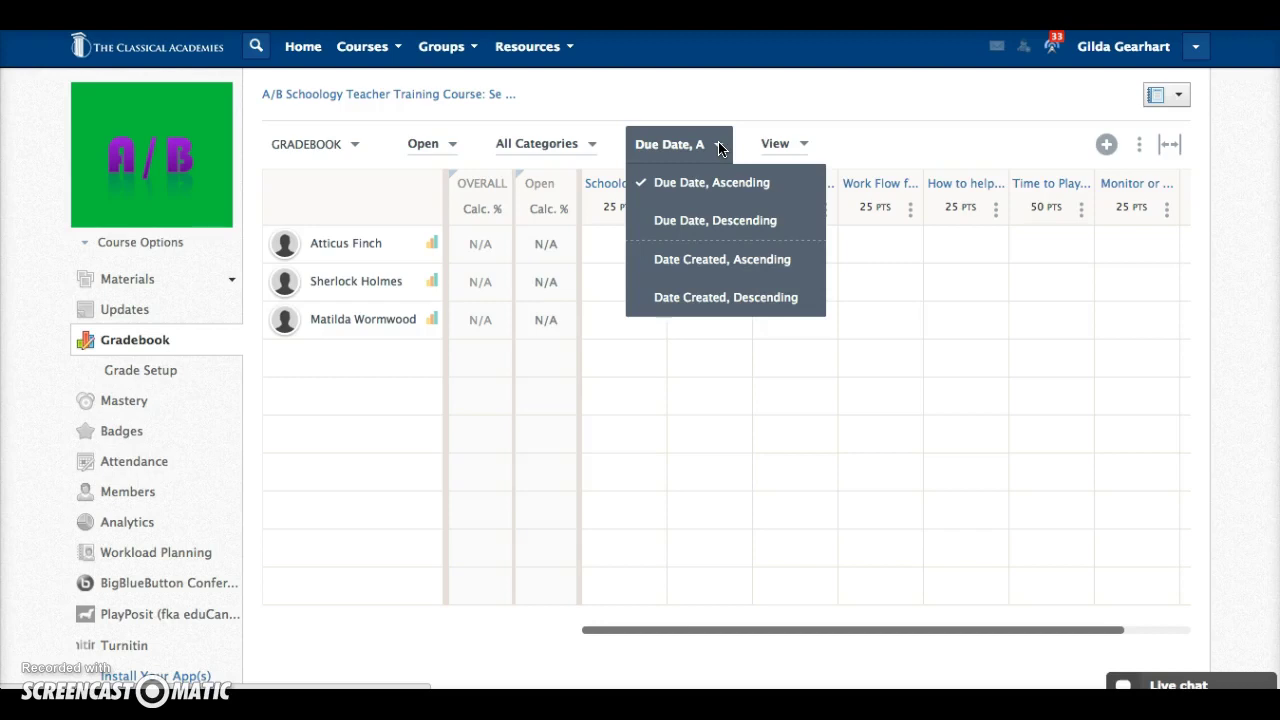
{"action": "left_click", "coordinate": [898, 90]}
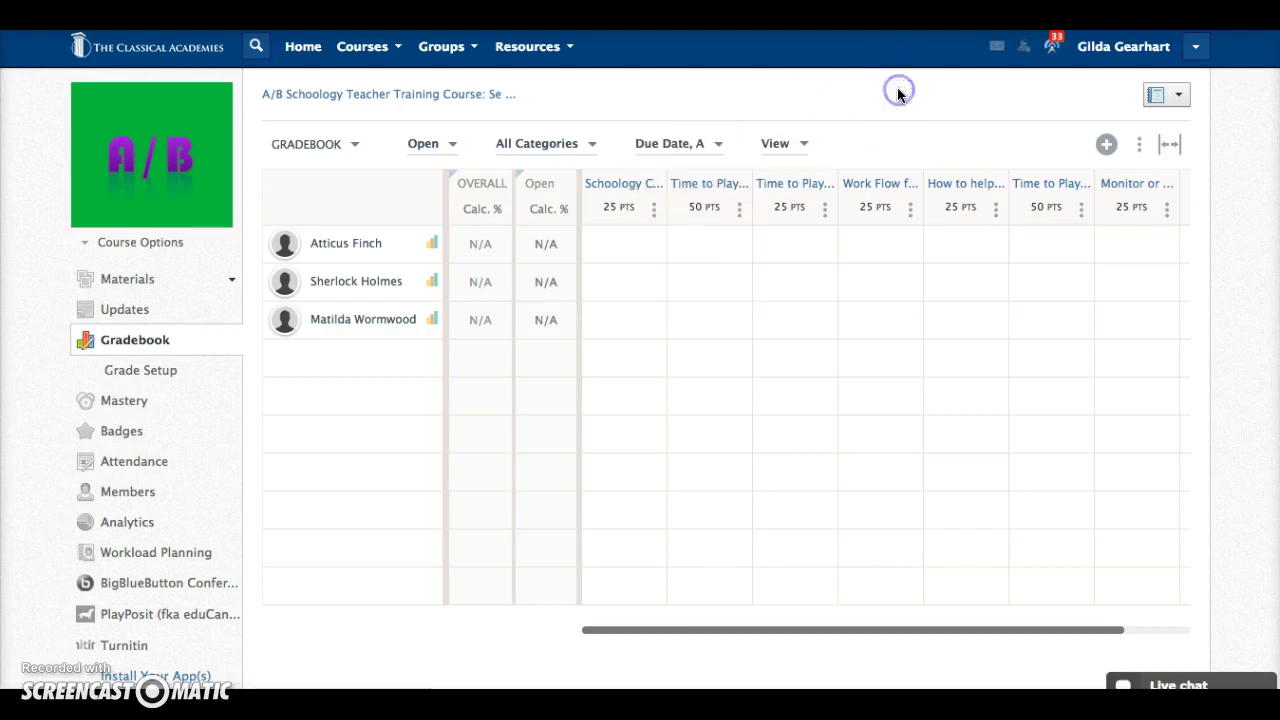
- Review the display options for highlighting gradebook cells, including Marked 'Excused' and Needs Grading
{"action": "left_click", "coordinate": [805, 145]}
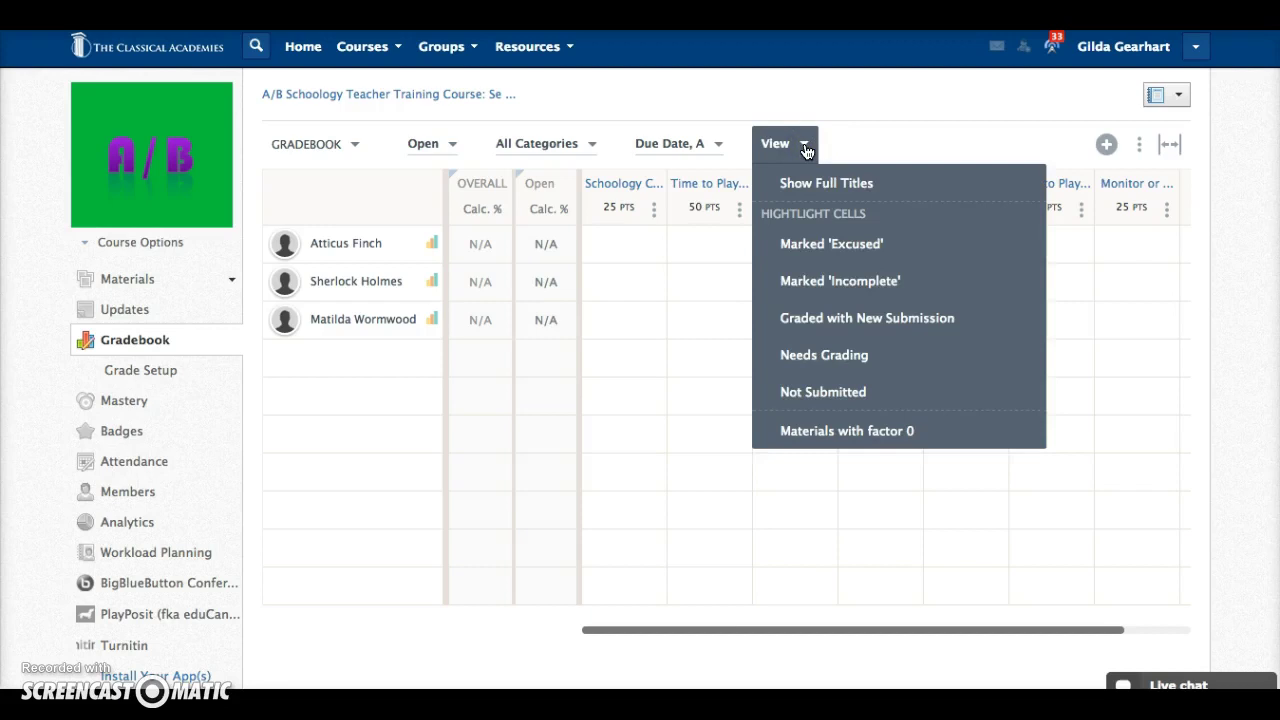
{"action": "left_click", "coordinate": [858, 250]}
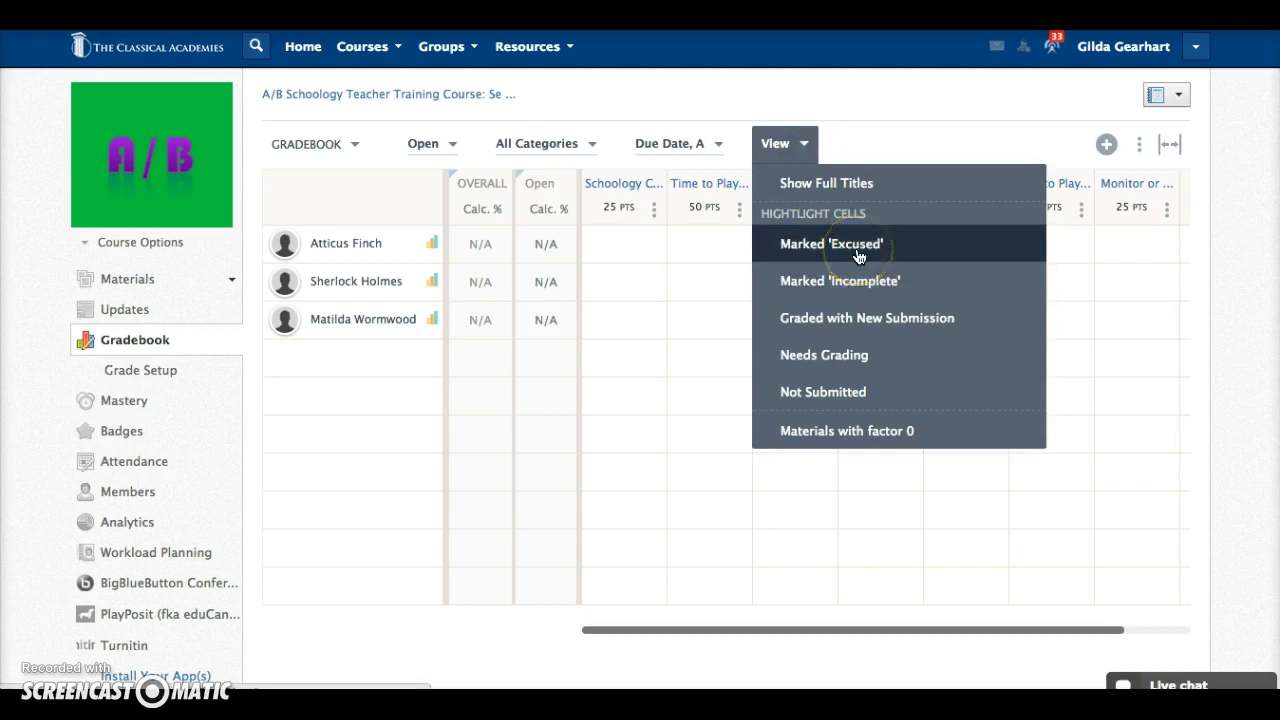
{"action": "left_click", "coordinate": [852, 362]}
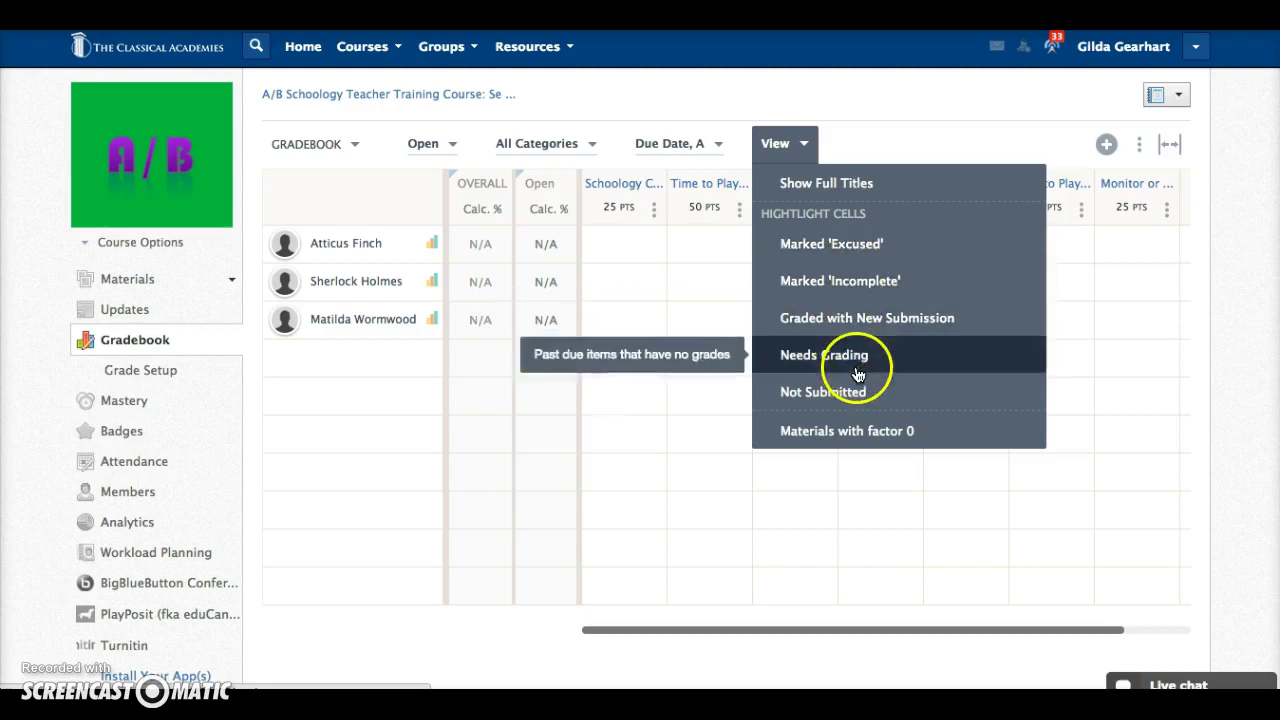
{"action": "left_click", "coordinate": [853, 86]}
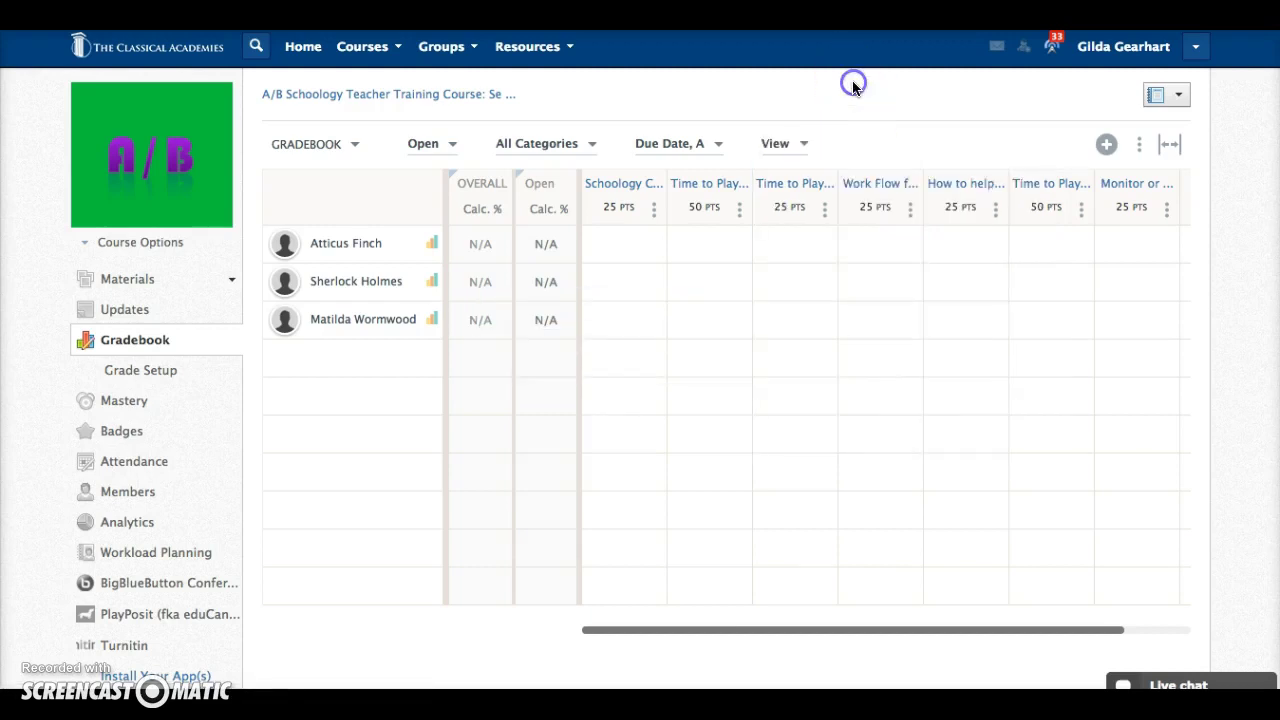
- Review the options for adding graded items, including Add Grade Column, and the bulk edit, print, export and import actions
{"action": "left_click", "coordinate": [1107, 146]}
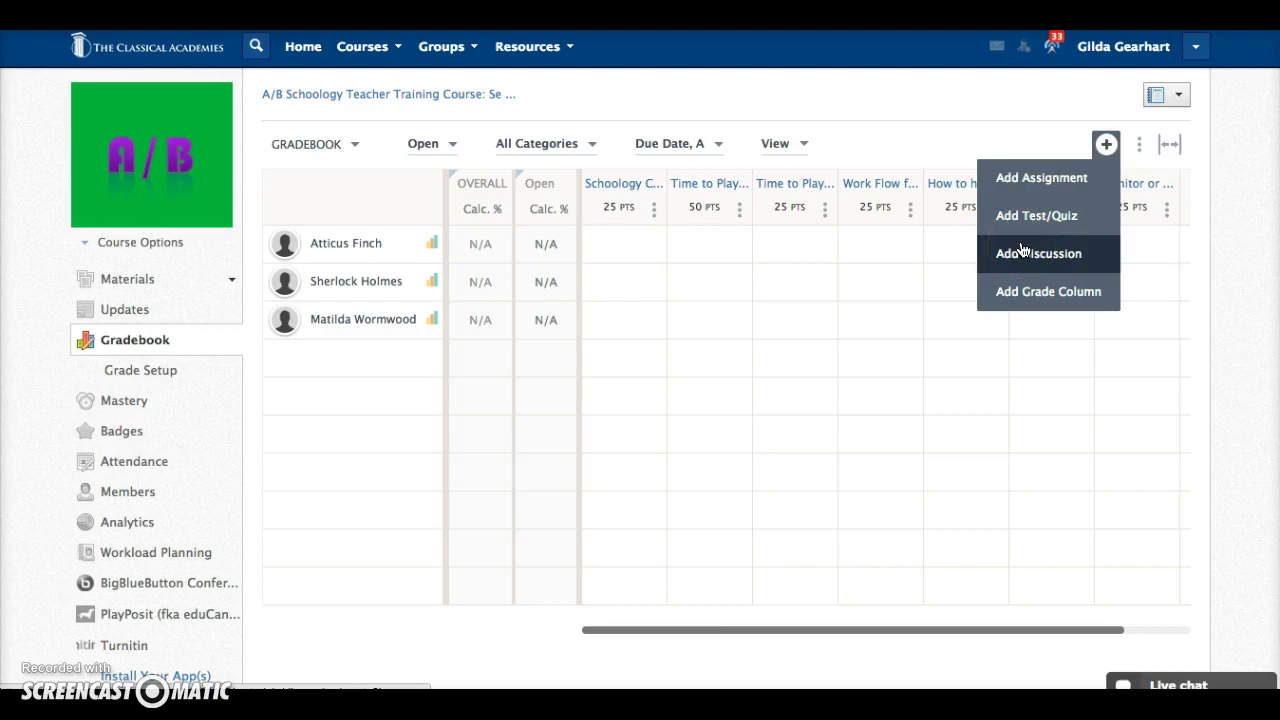
{"action": "left_click", "coordinate": [1021, 290]}
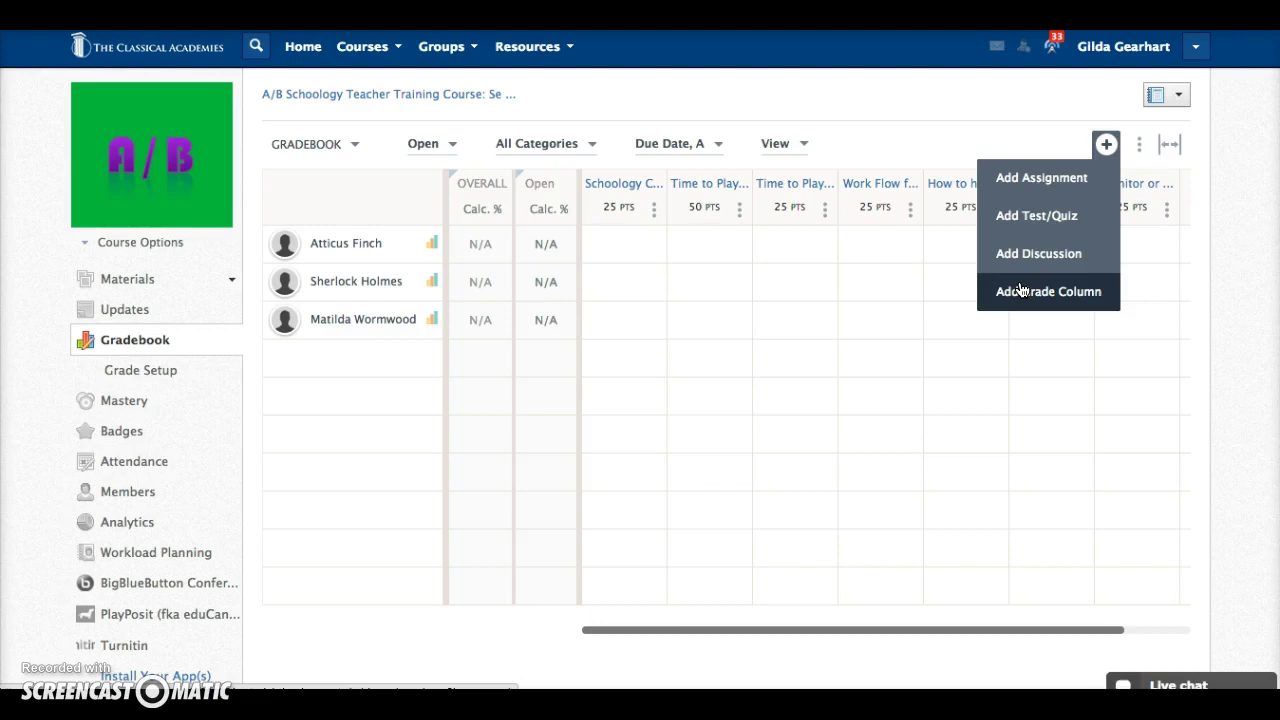
{"action": "left_click", "coordinate": [1006, 108]}
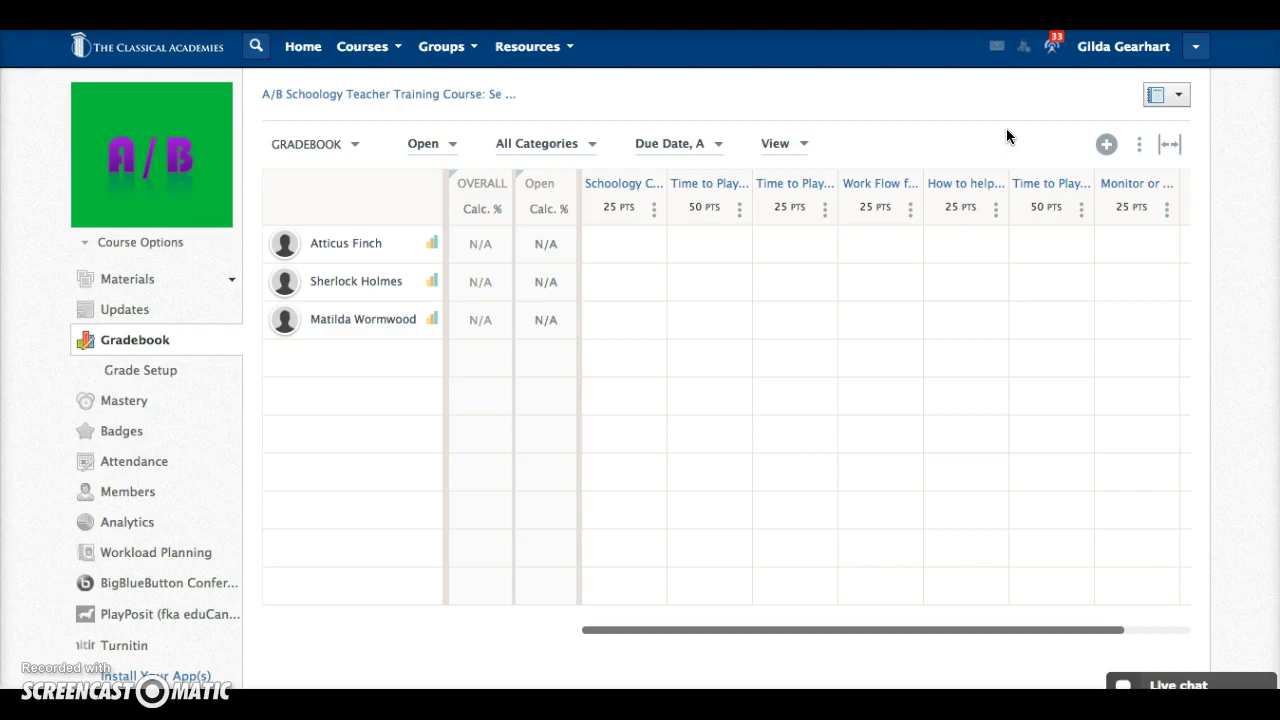
{"action": "left_click", "coordinate": [1140, 146]}
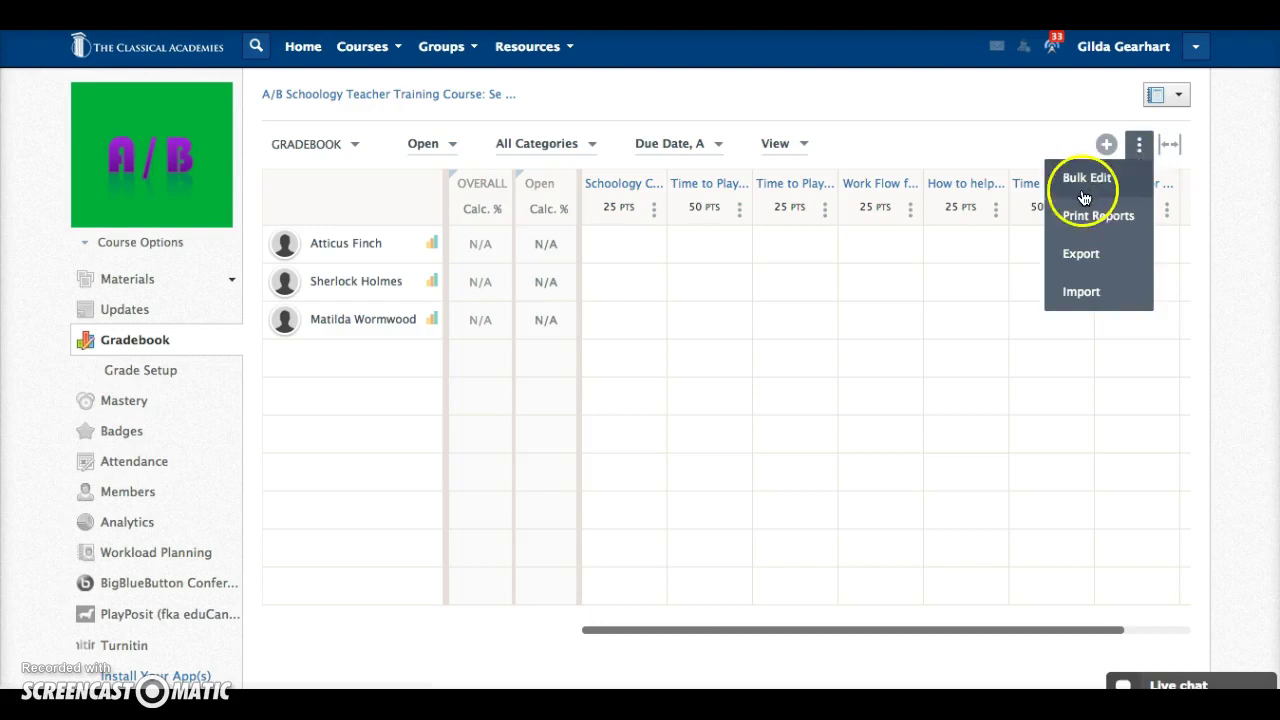
{"action": "left_click", "coordinate": [1063, 146]}
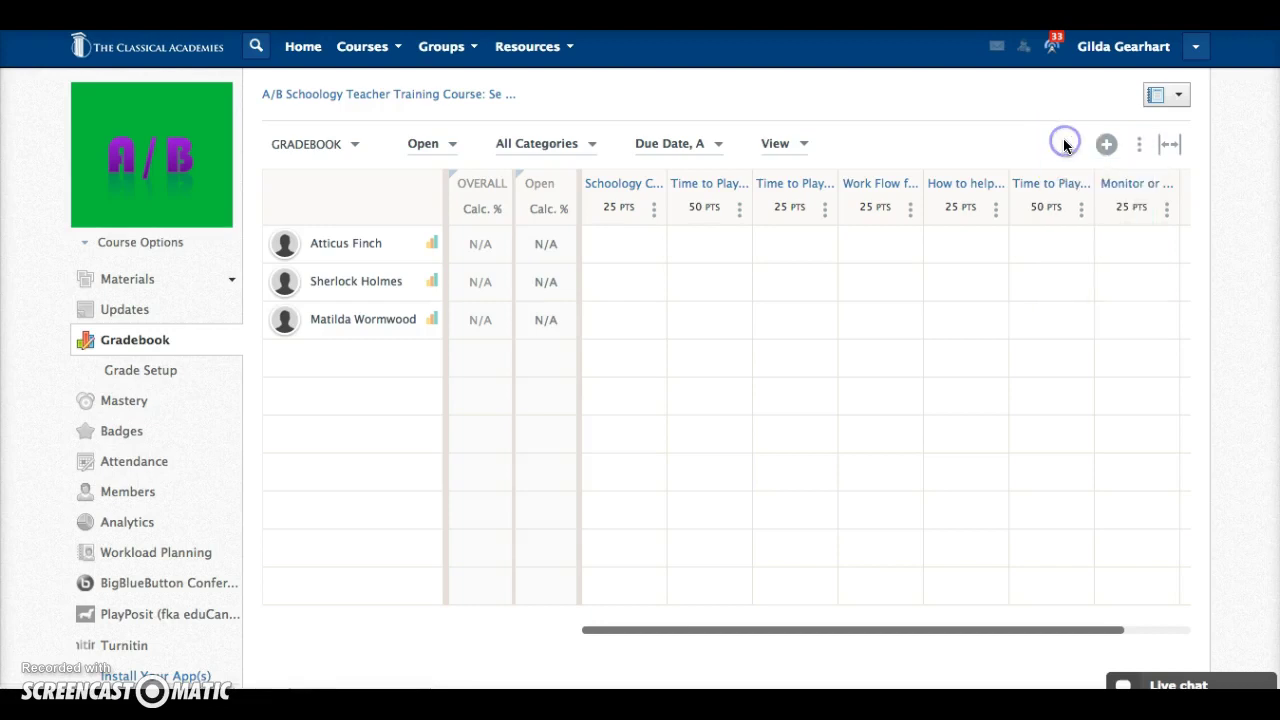
- Expand the gradebook to fullscreen and return it to the normal layout
{"action": "left_click", "coordinate": [1167, 148]}
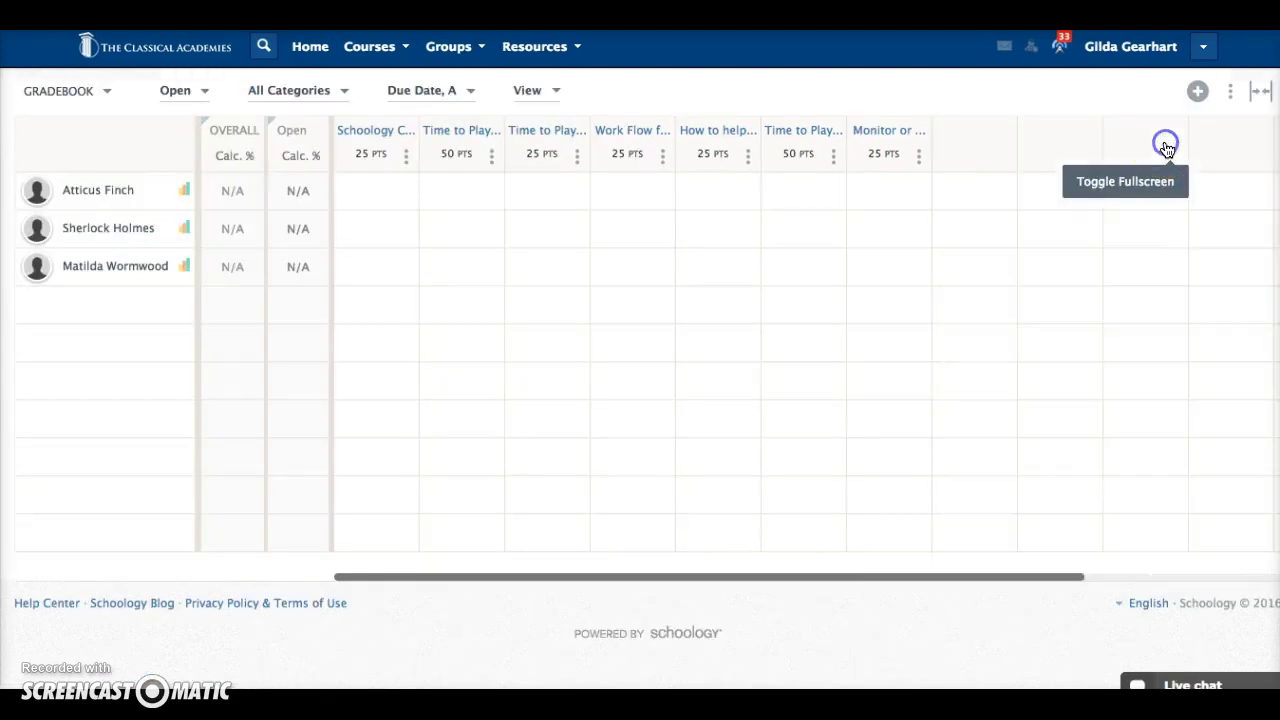
{"action": "left_click", "coordinate": [1268, 95]}
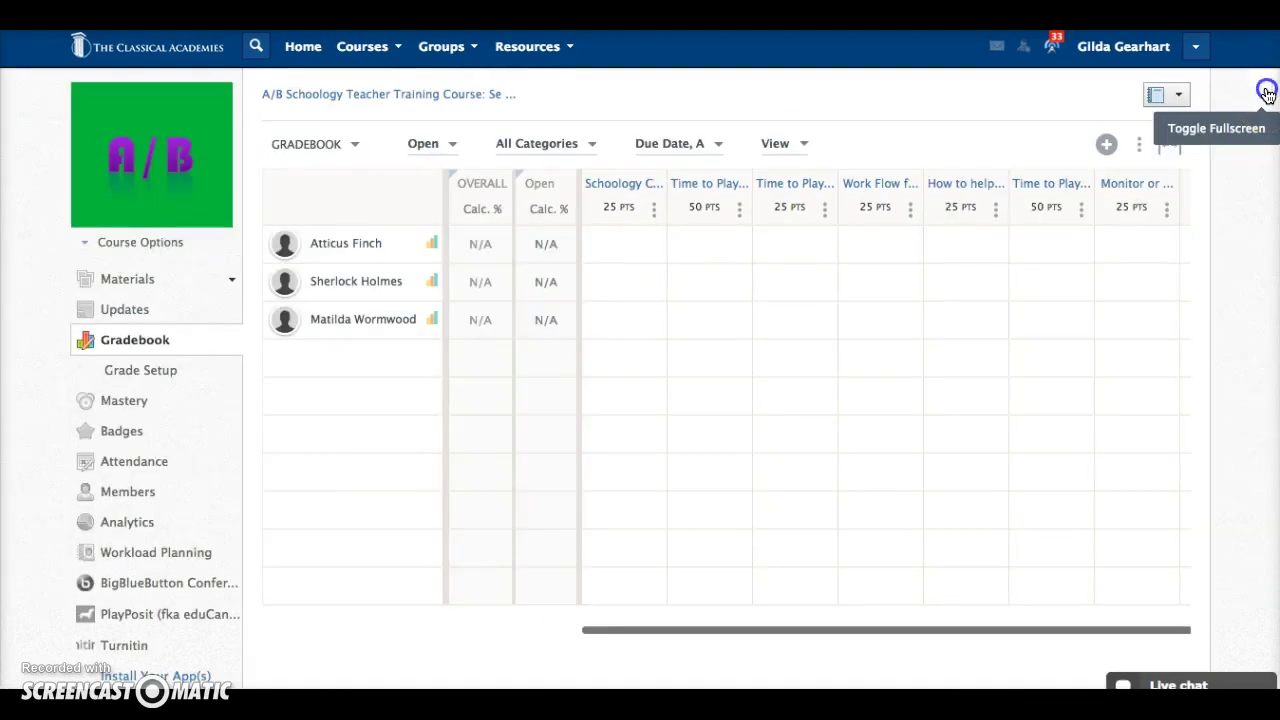
{"action": "left_click", "coordinate": [1218, 208]}
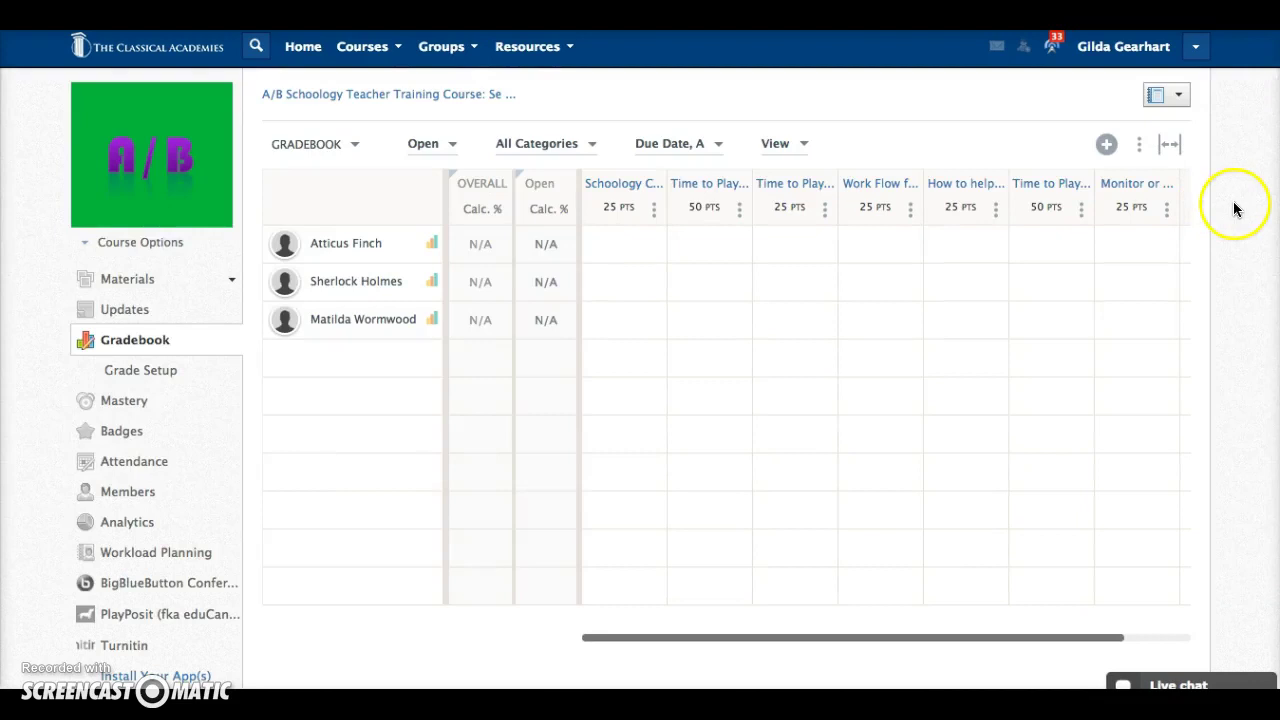
- Show the list of other course gradebooks, look it over, and close it
{"action": "left_click", "coordinate": [1166, 100]}
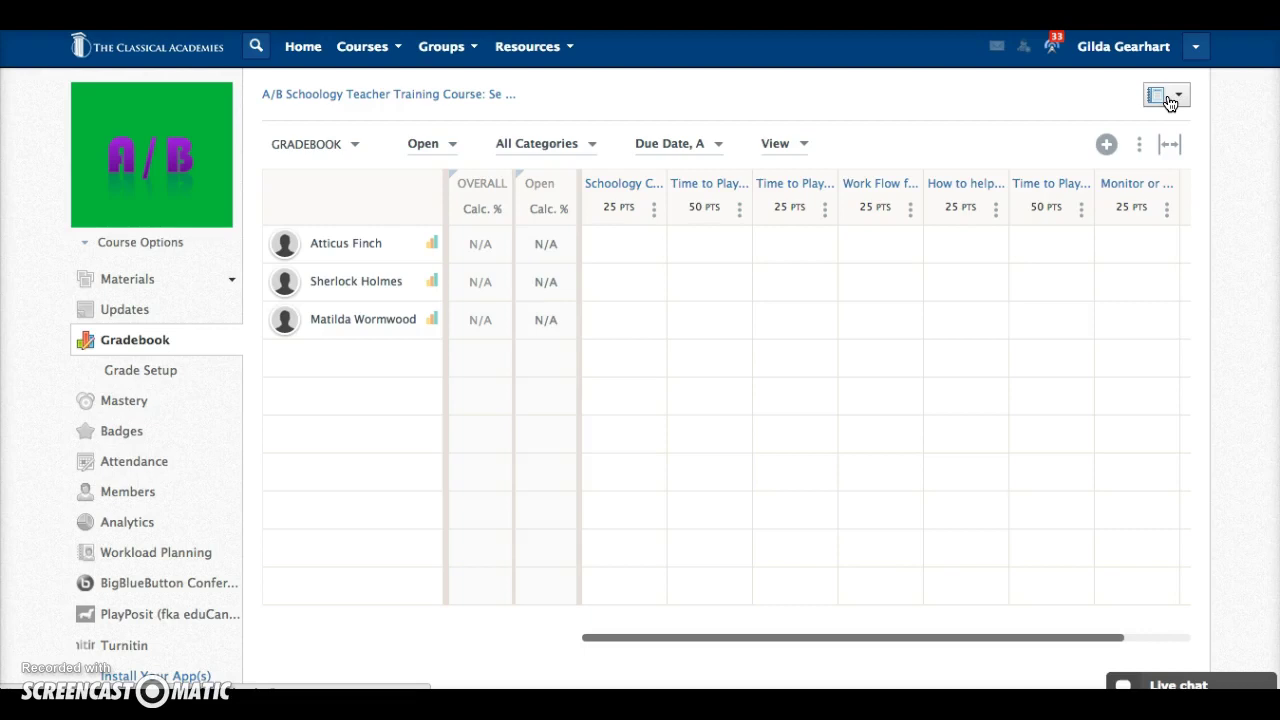
{"action": "left_click", "coordinate": [1170, 104]}
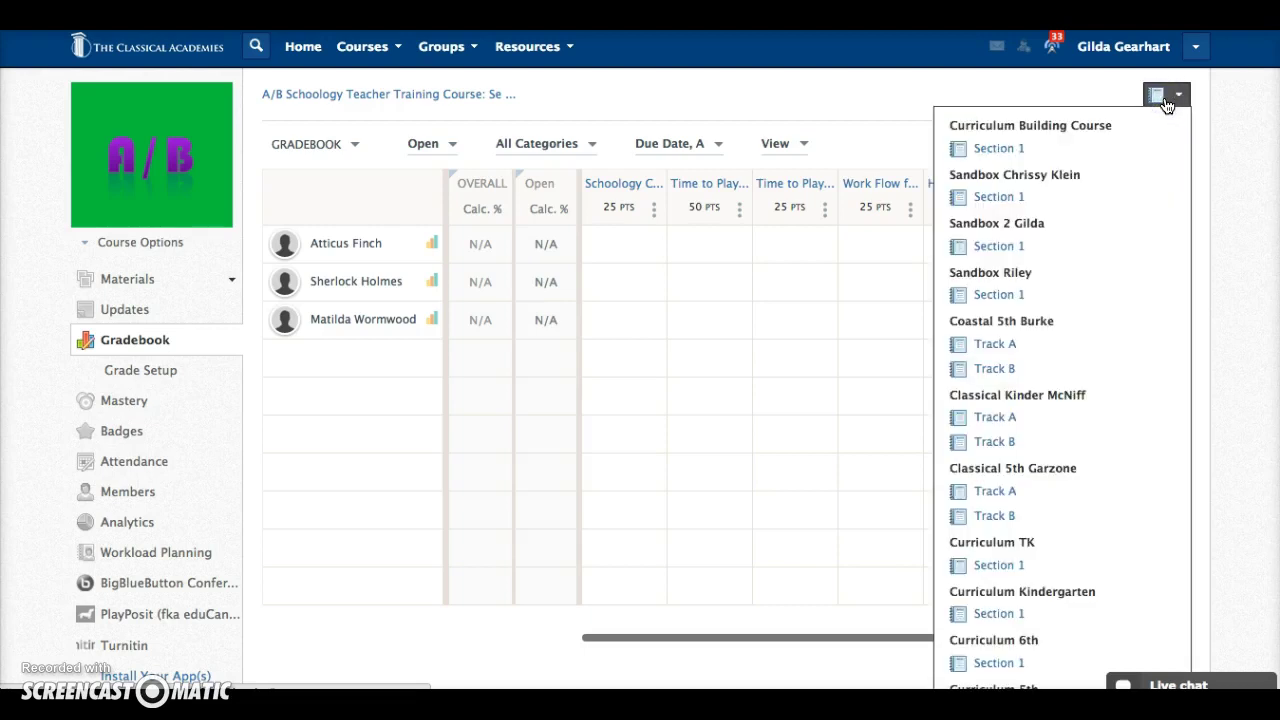
{"action": "left_click", "coordinate": [1022, 88]}
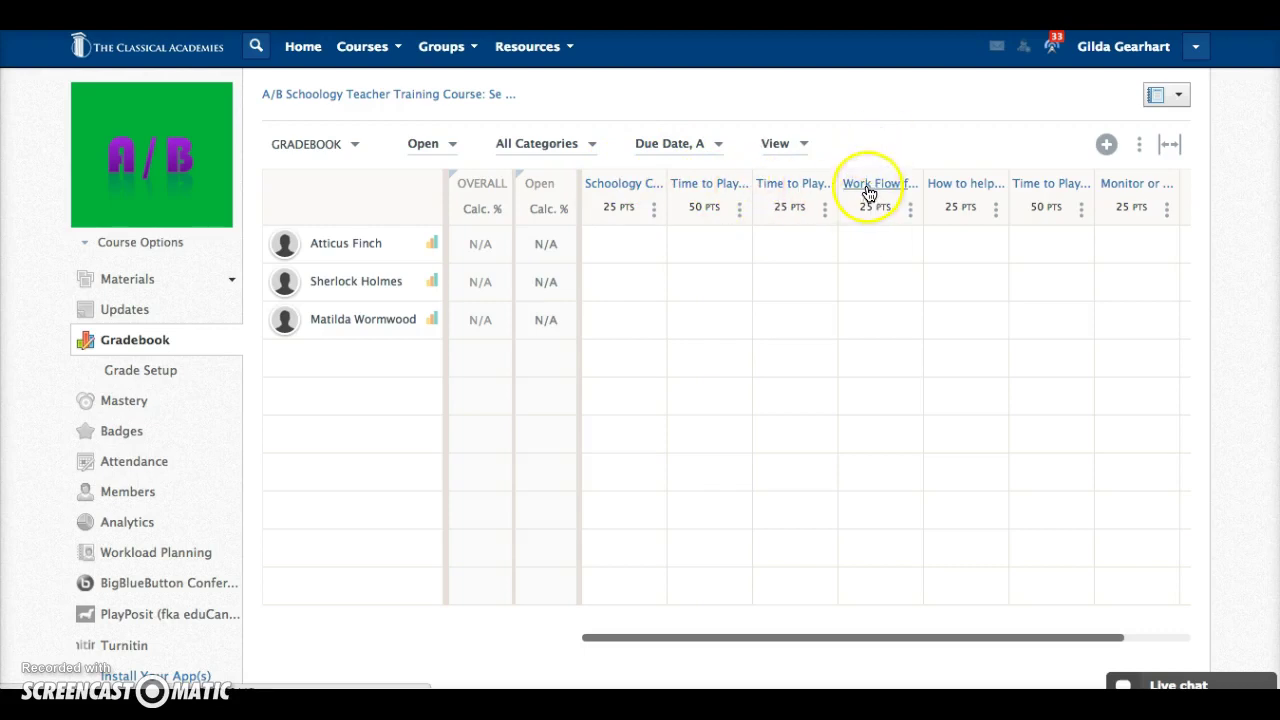
- Examine the assignment column headings and the options control of the "How to help..." column
{"action": "mouse_move", "coordinate": [866, 194]}
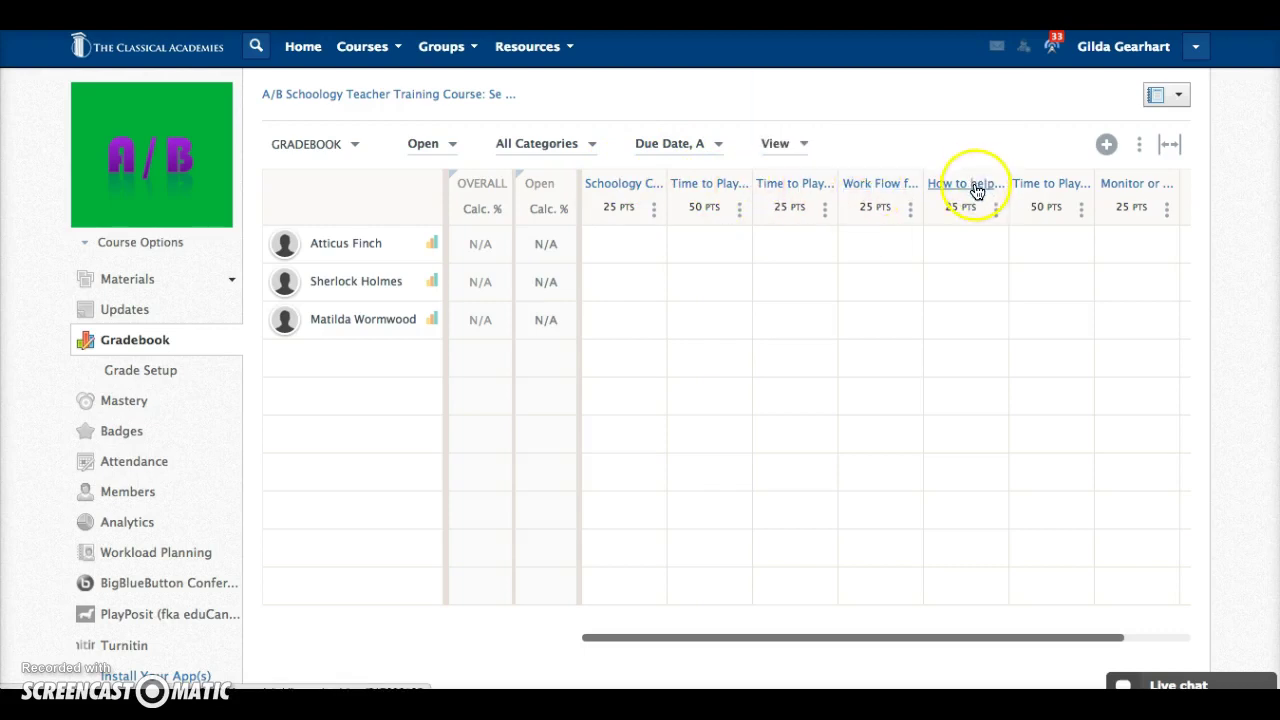
{"action": "mouse_move", "coordinate": [977, 191]}
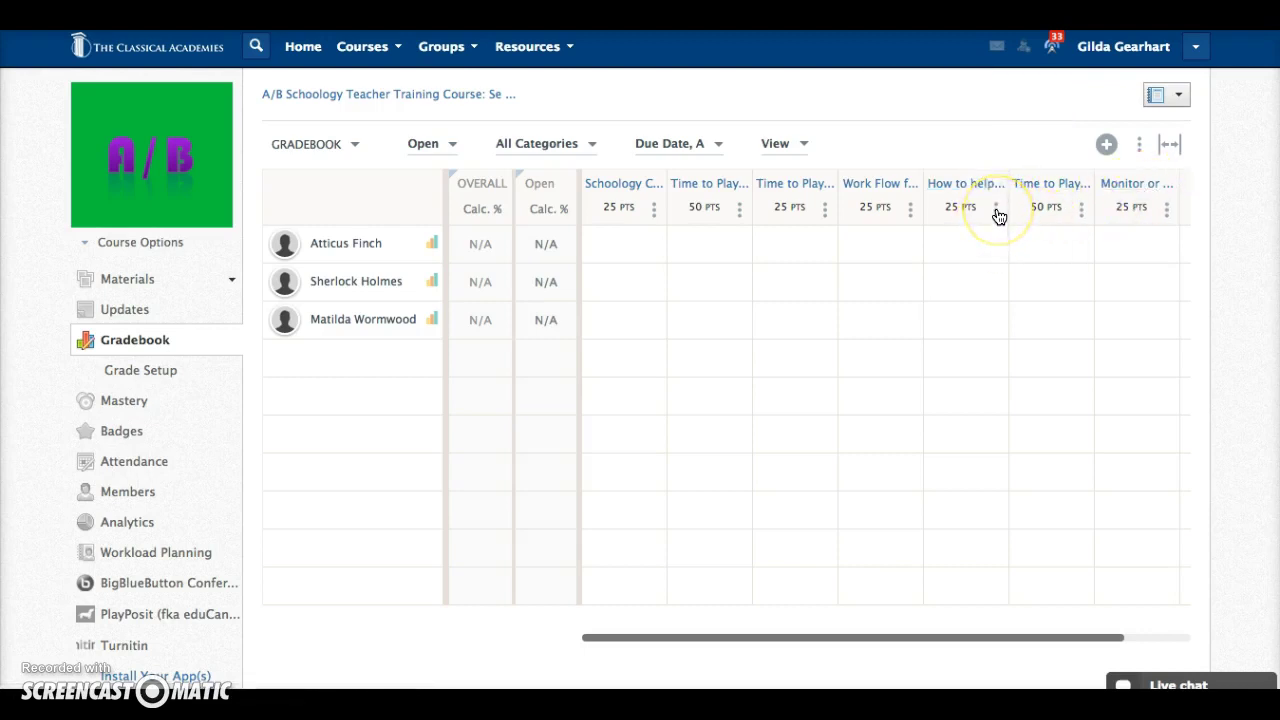
{"action": "left_click", "coordinate": [997, 212]}
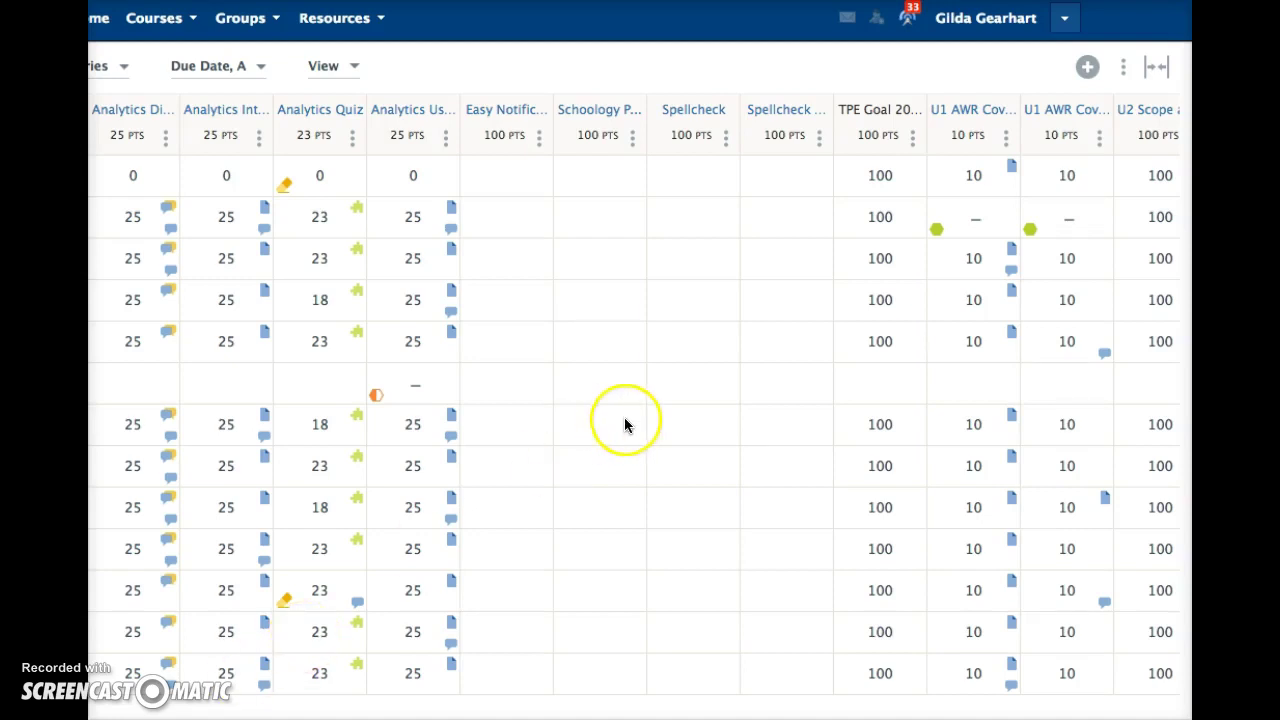
- Inspect the grading scale and the Excused and Incomplete exception choices for empty cells in the "Schoology P..." column
{"action": "left_click", "coordinate": [601, 302]}
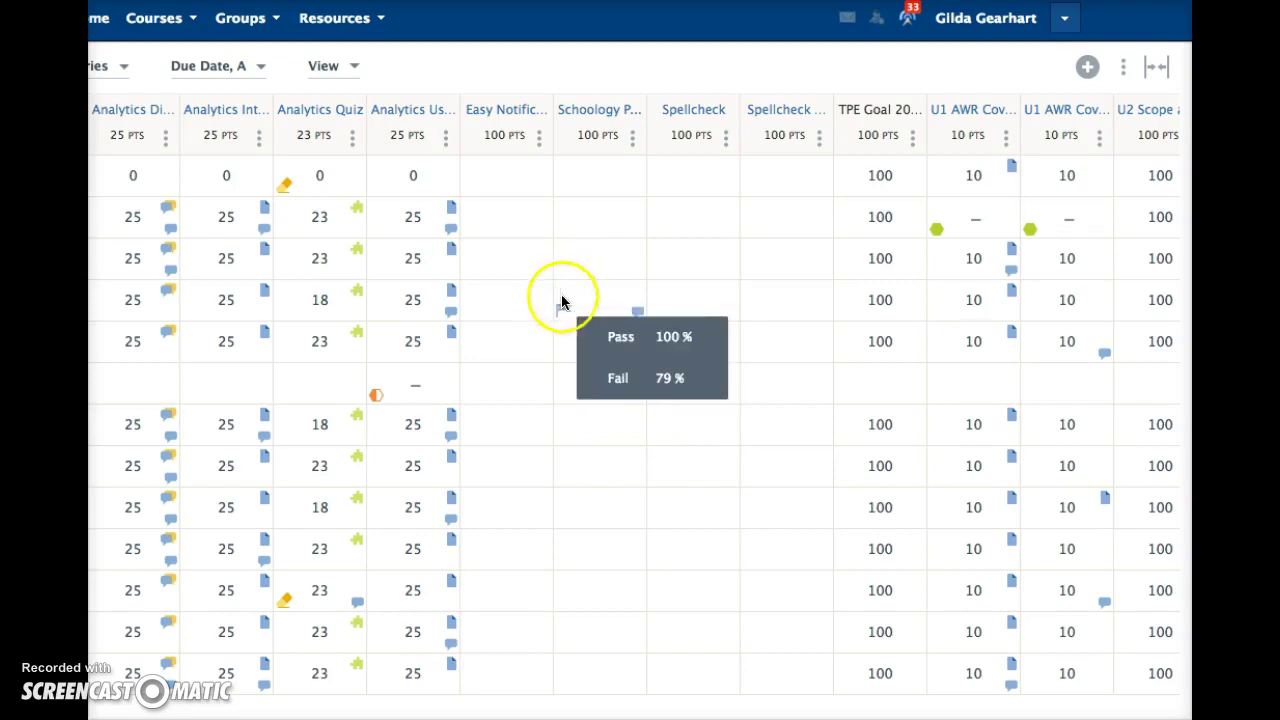
{"action": "left_click", "coordinate": [603, 252]}
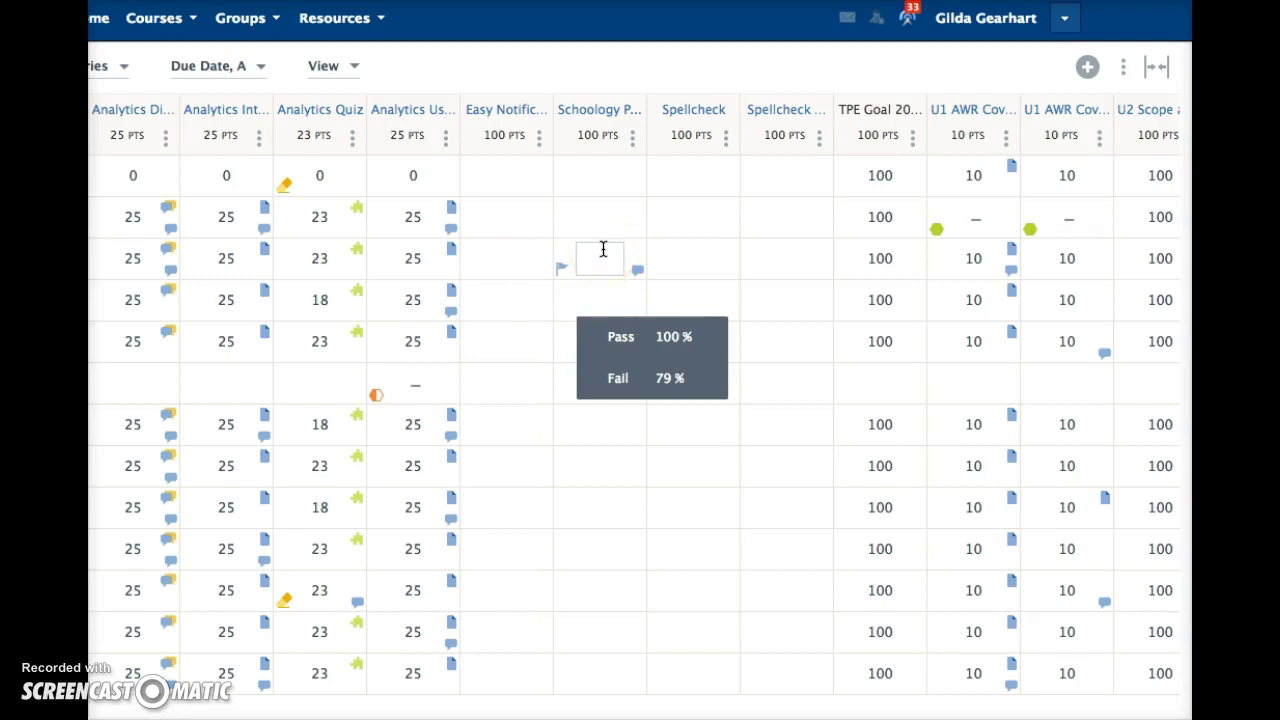
{"action": "left_click", "coordinate": [570, 268]}
{"action": "left_click", "coordinate": [561, 272]}
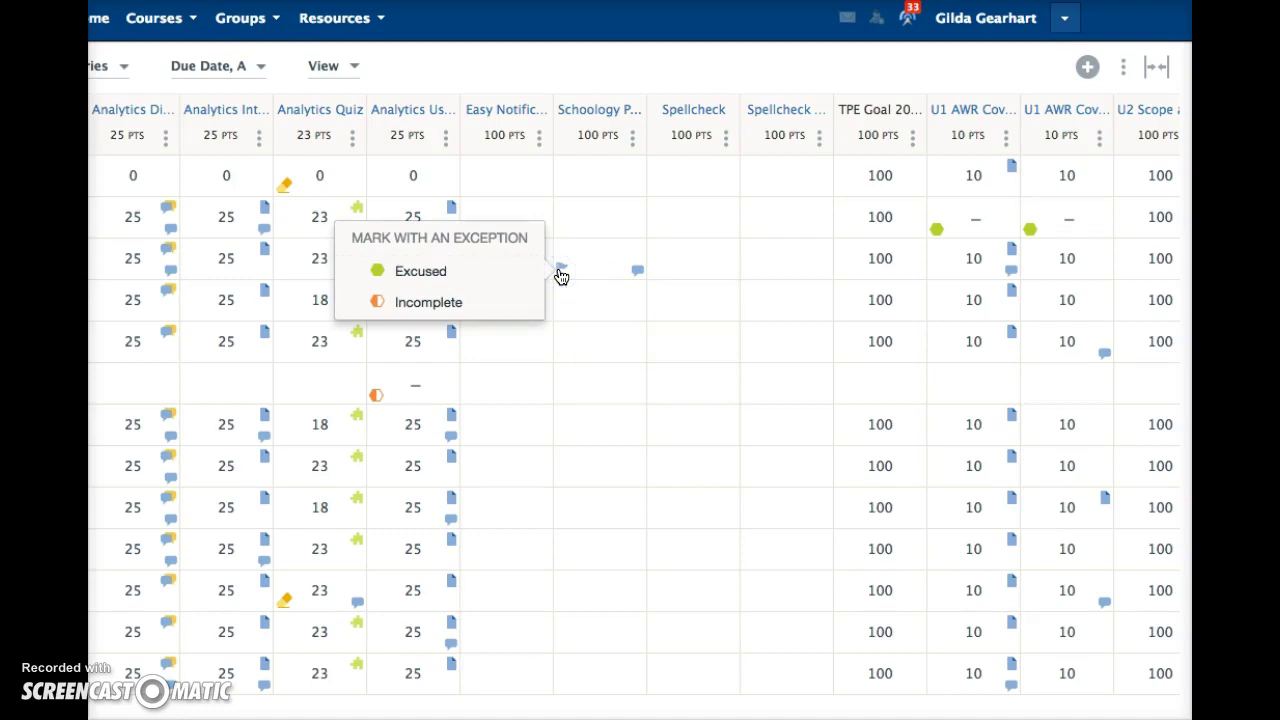
{"action": "mouse_move", "coordinate": [561, 276]}
{"action": "left_mouse_down"}
{"action": "mouse_move", "coordinate": [620, 286]}
{"action": "mouse_move", "coordinate": [611, 294]}
{"action": "mouse_move", "coordinate": [638, 322]}
{"action": "left_mouse_up"}
- Open the comment box for the fourth student's "Schoology P..." grade and examine its Display to Student option
{"action": "left_click", "coordinate": [638, 318]}
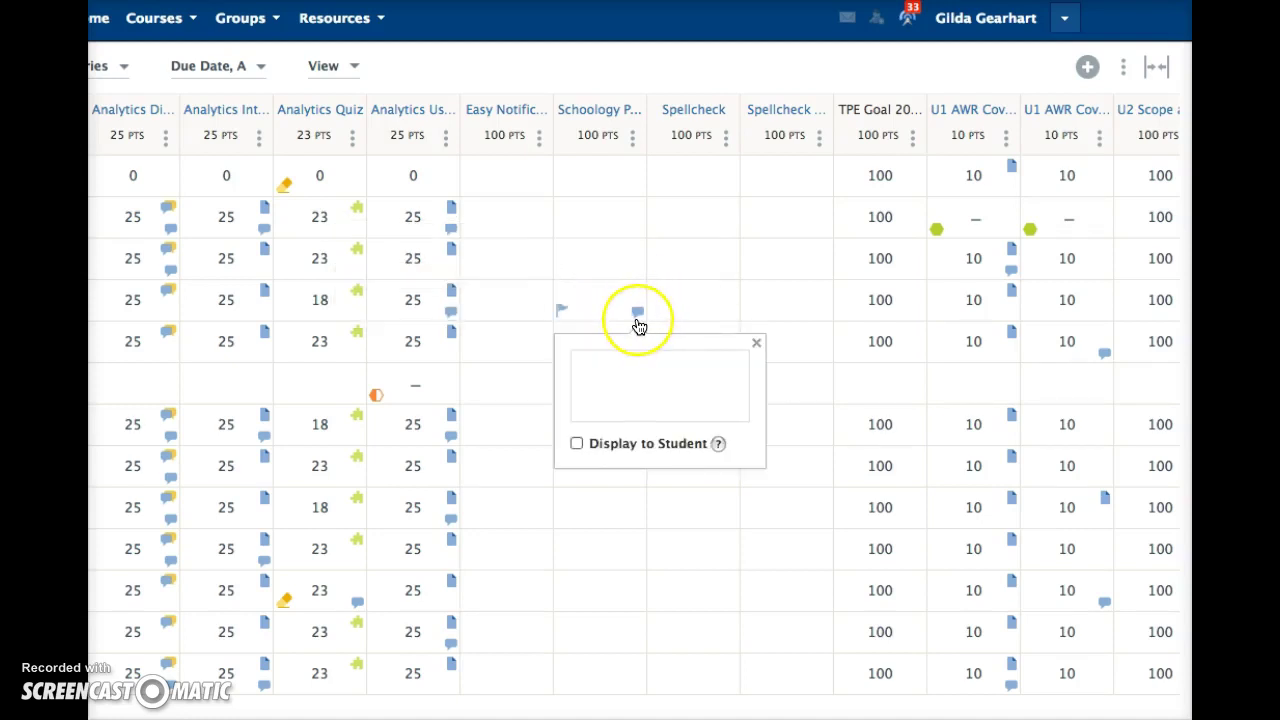
{"action": "left_click", "coordinate": [640, 378]}
{"action": "left_click", "coordinate": [571, 462]}
{"action": "left_click", "coordinate": [578, 445]}
{"action": "left_click", "coordinate": [666, 386]}
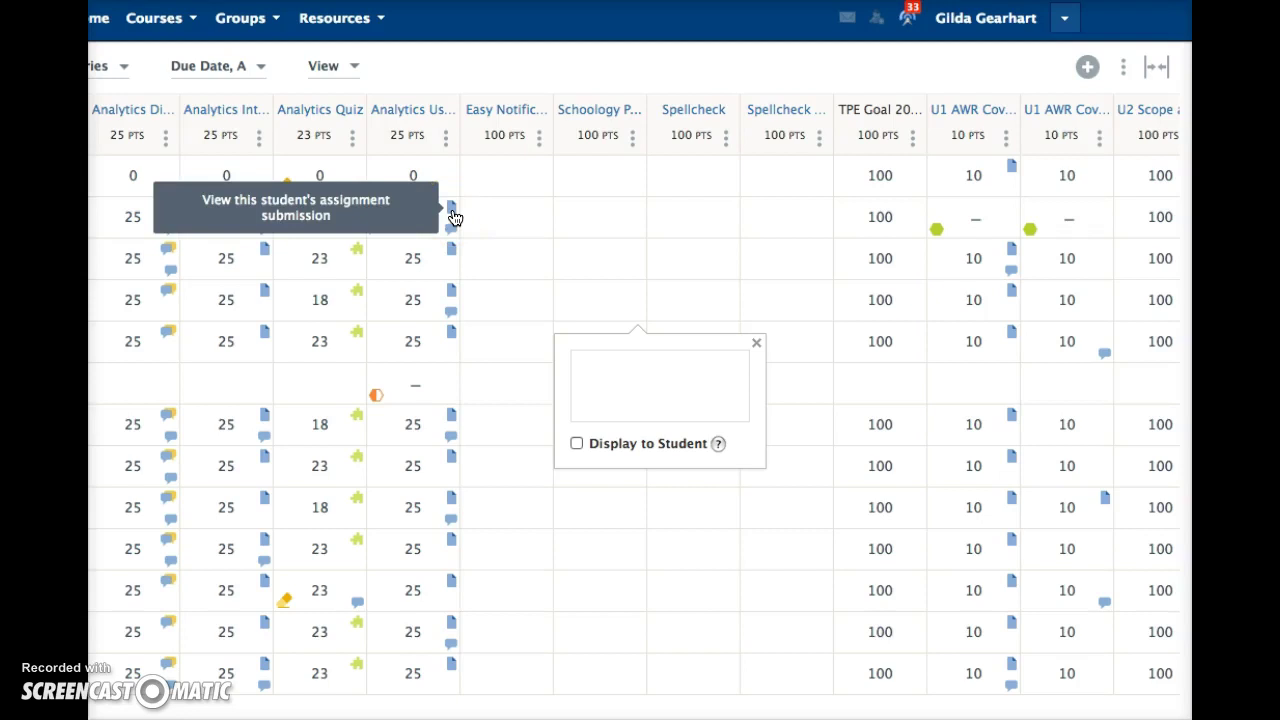
- Examine the assignment submission, completed quiz and discussion indicators beside the grades in the Analytics columns
{"action": "left_click", "coordinate": [414, 220]}
{"action": "left_click", "coordinate": [360, 217]}
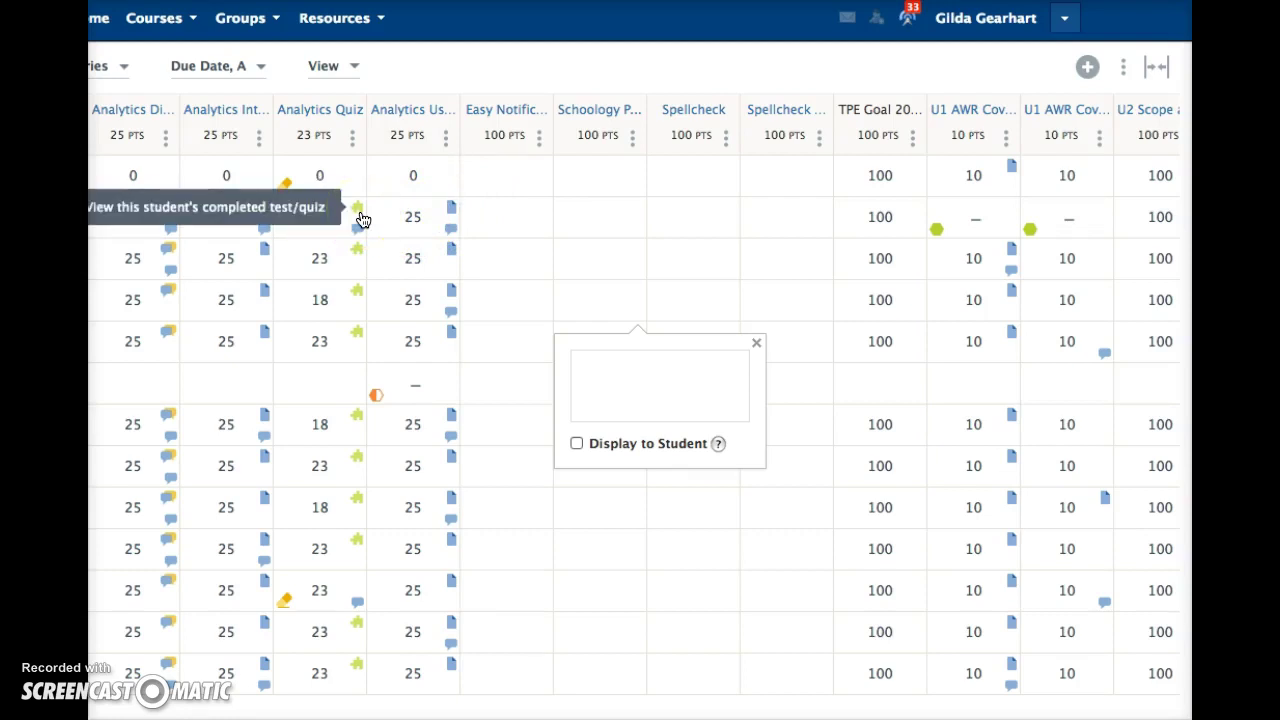
{"action": "left_click", "coordinate": [405, 212]}
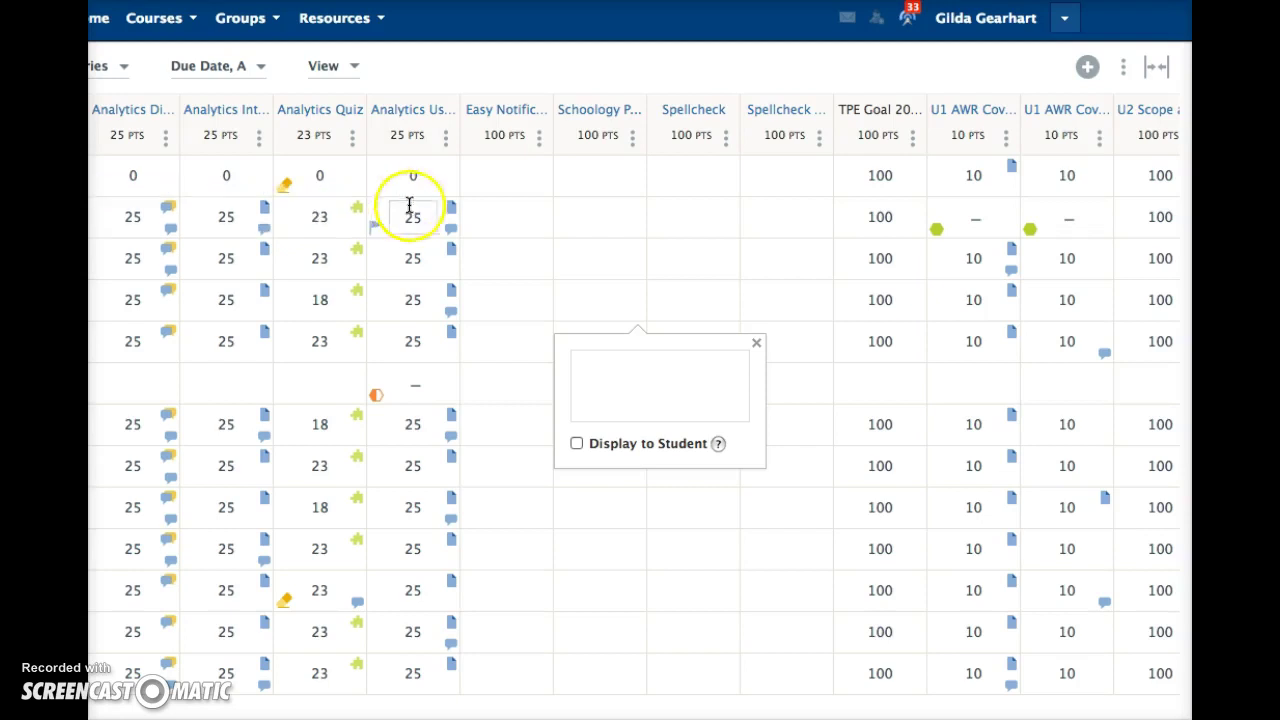
{"action": "left_click", "coordinate": [360, 214]}
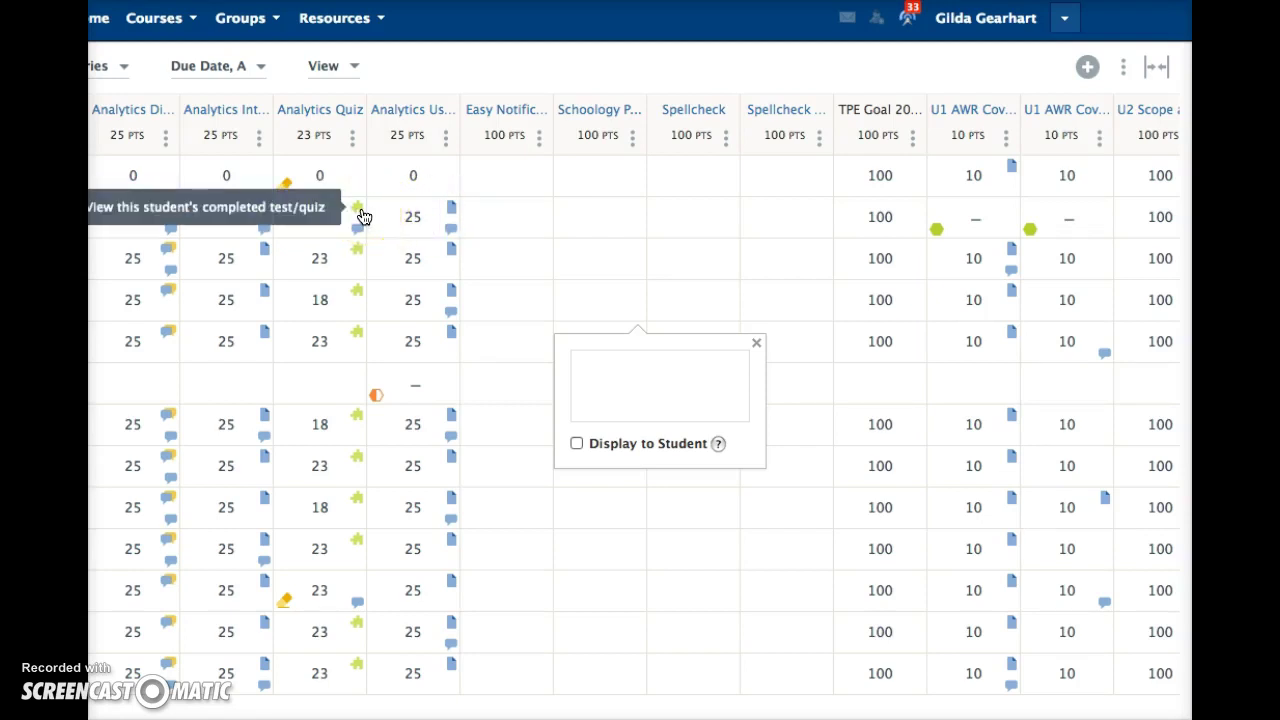
{"action": "left_click", "coordinate": [170, 256]}
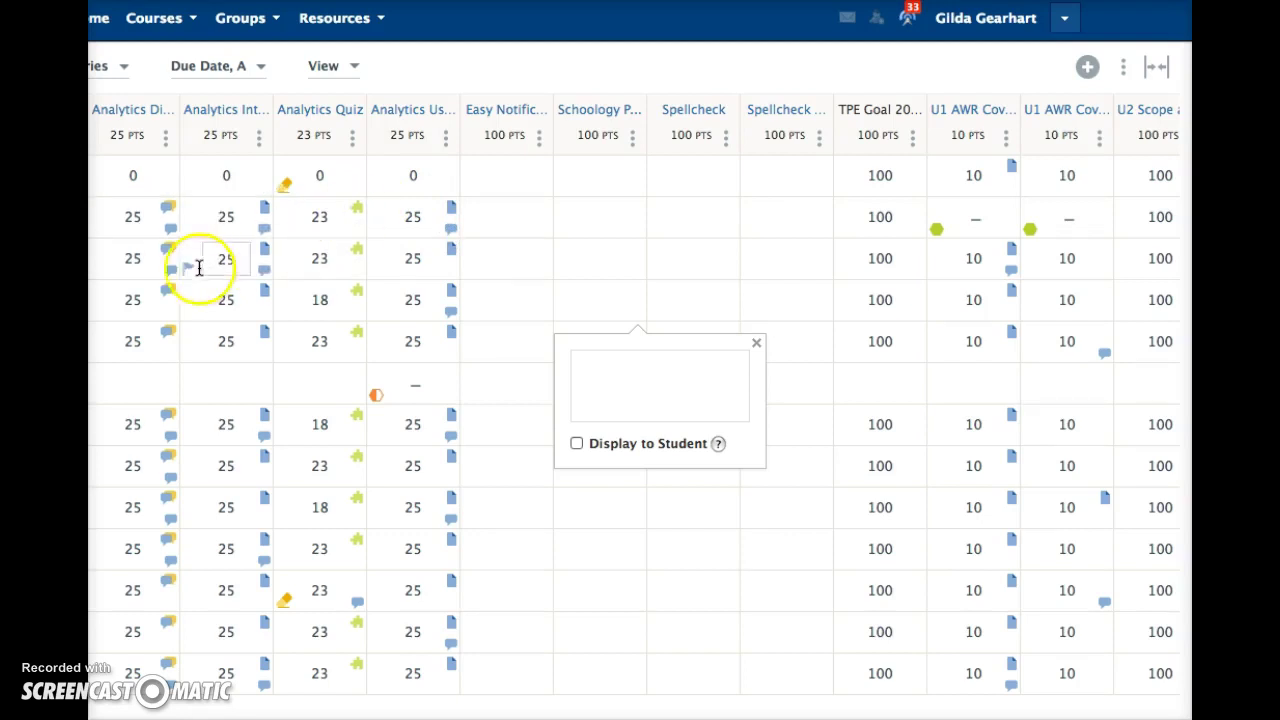